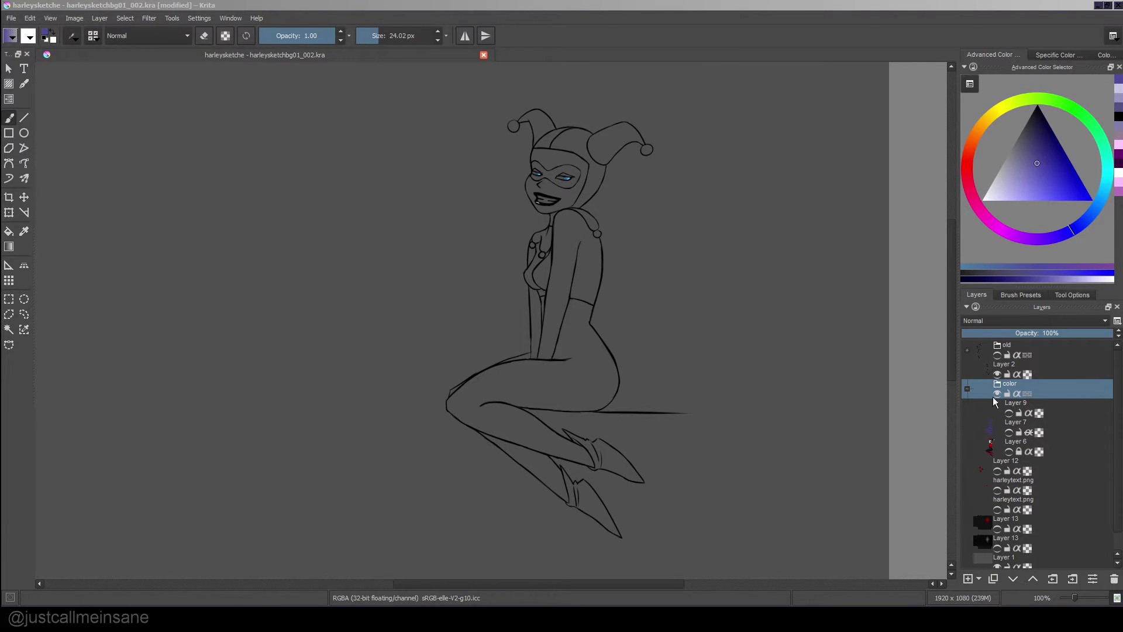
- Hide the line art on Layer 2 to check what it contains, and show it again
mouse_move(951, 370)
left_mouse_down()
mouse_move(956, 381)
mouse_move(949, 342)
mouse_move(949, 366)
mouse_move(952, 353)
left_mouse_up()
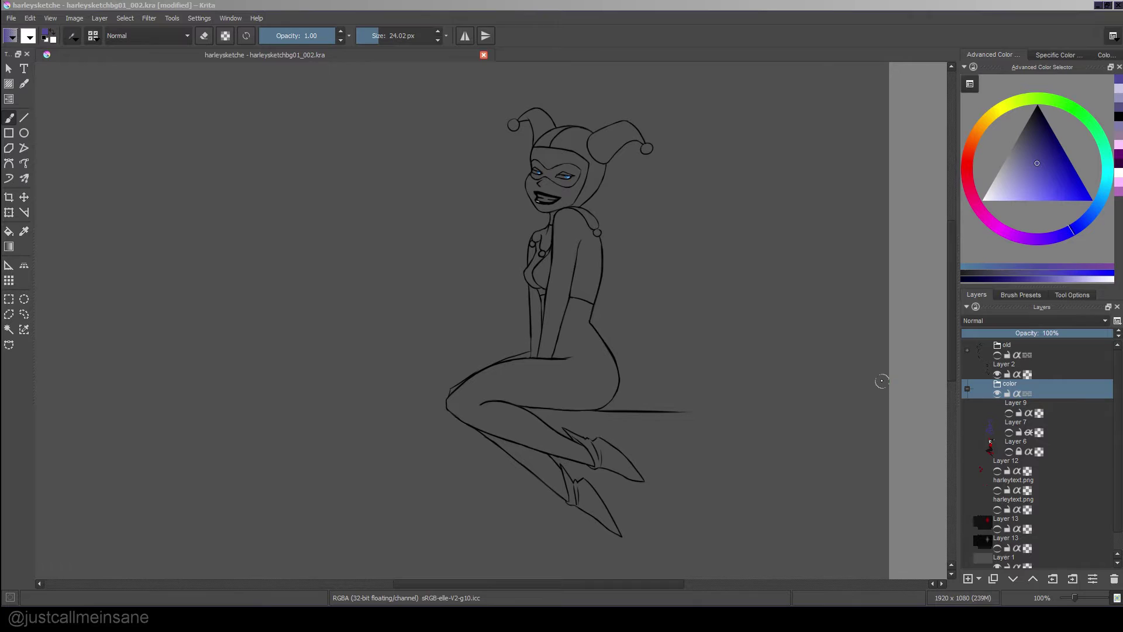
left_click(1048, 374)
left_click(996, 375)
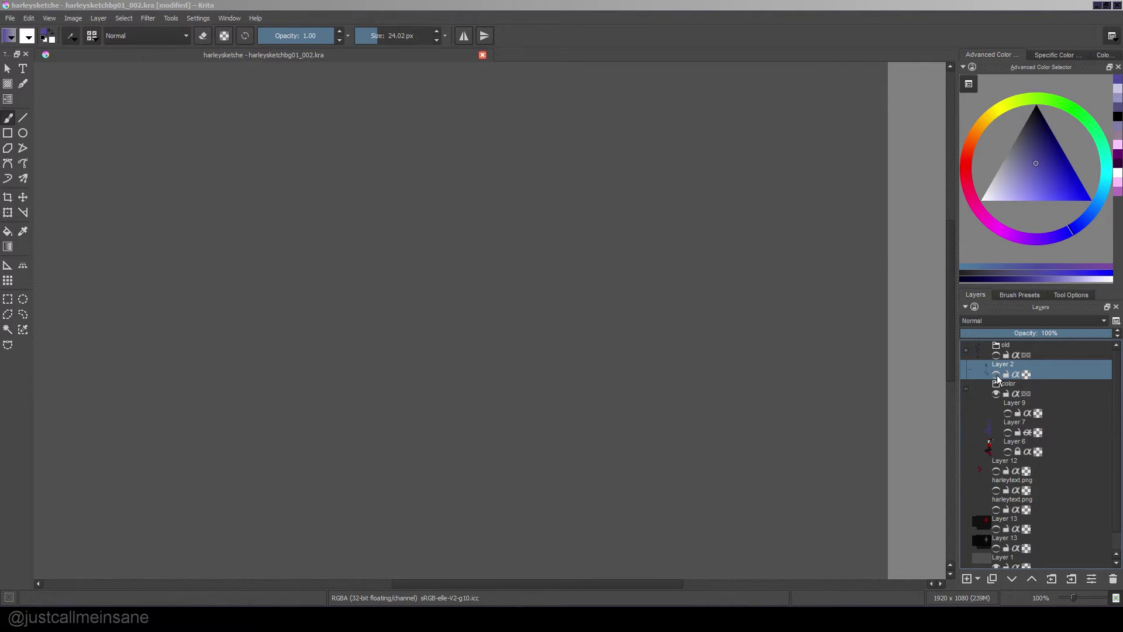
left_click(996, 375)
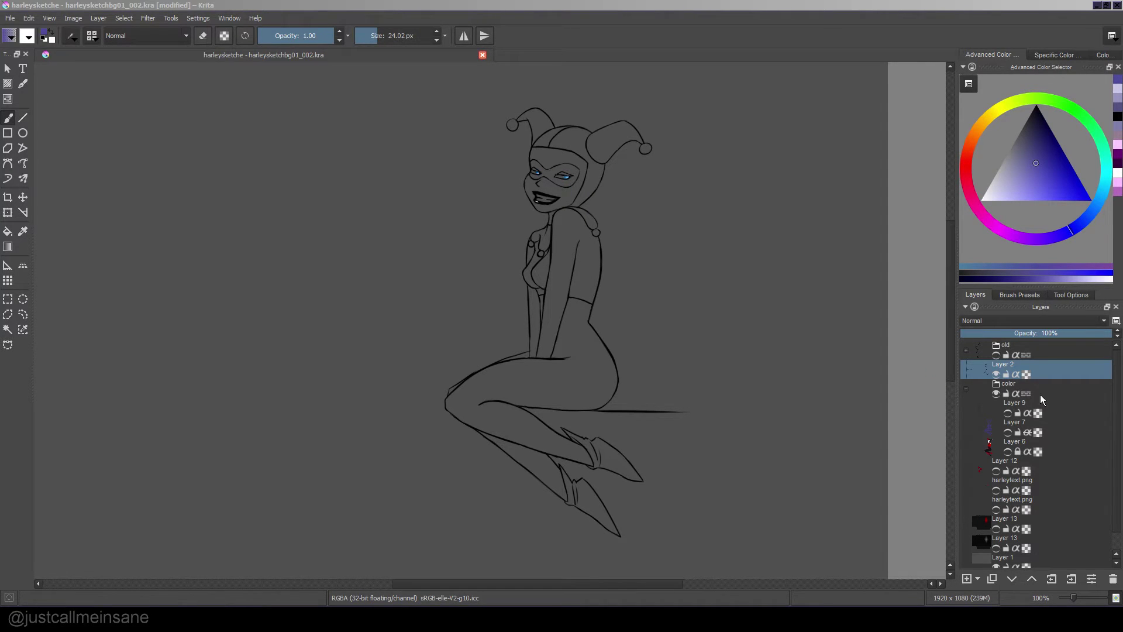
- Show the flat colors on Layer 6 inside the color group
left_click(998, 387)
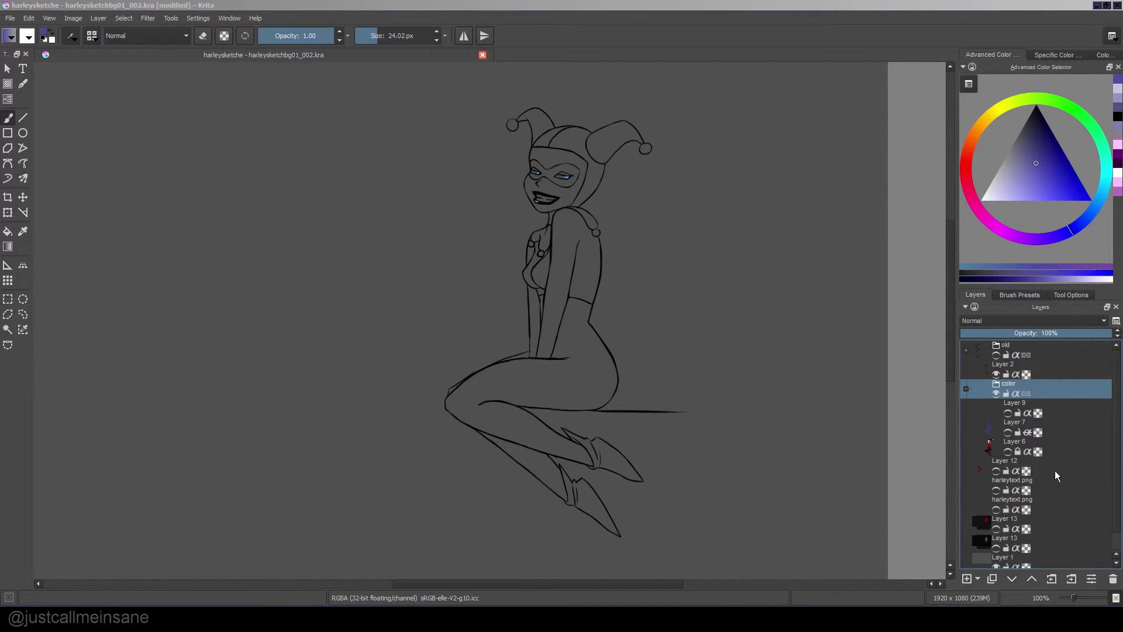
left_click(1017, 455)
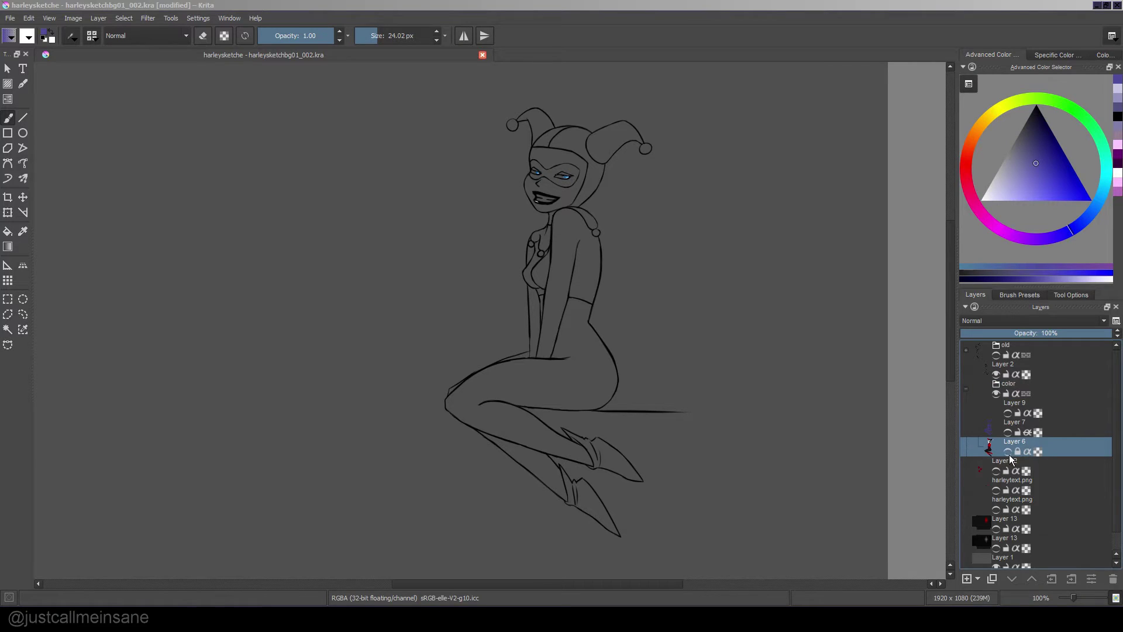
left_click(1008, 453)
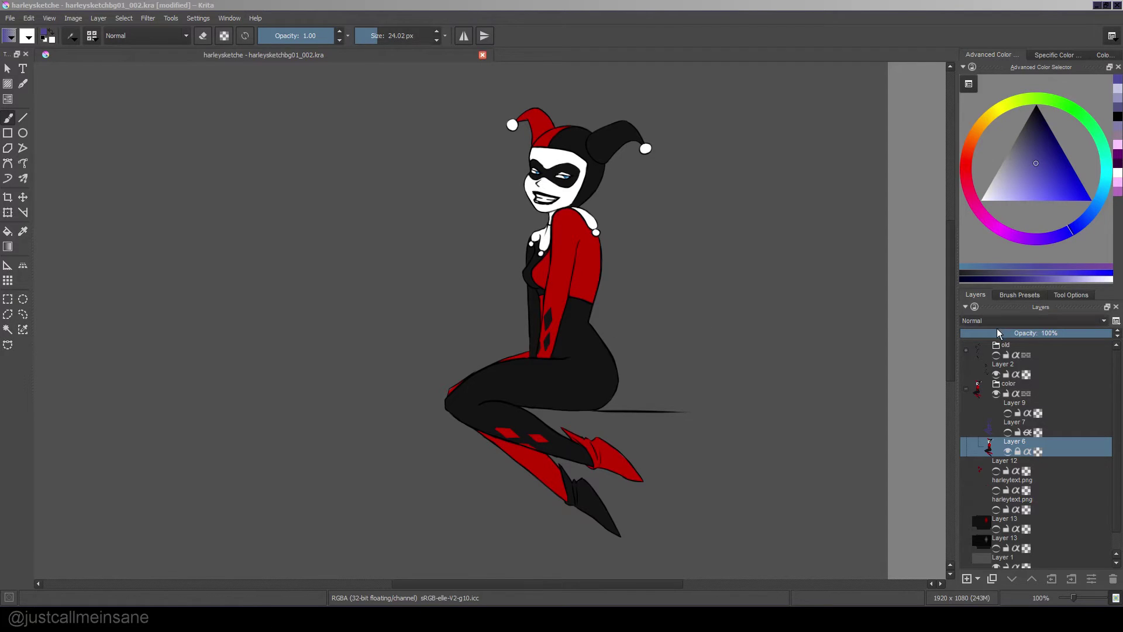
key("ctrl+s")
mouse_move(1024, 440)
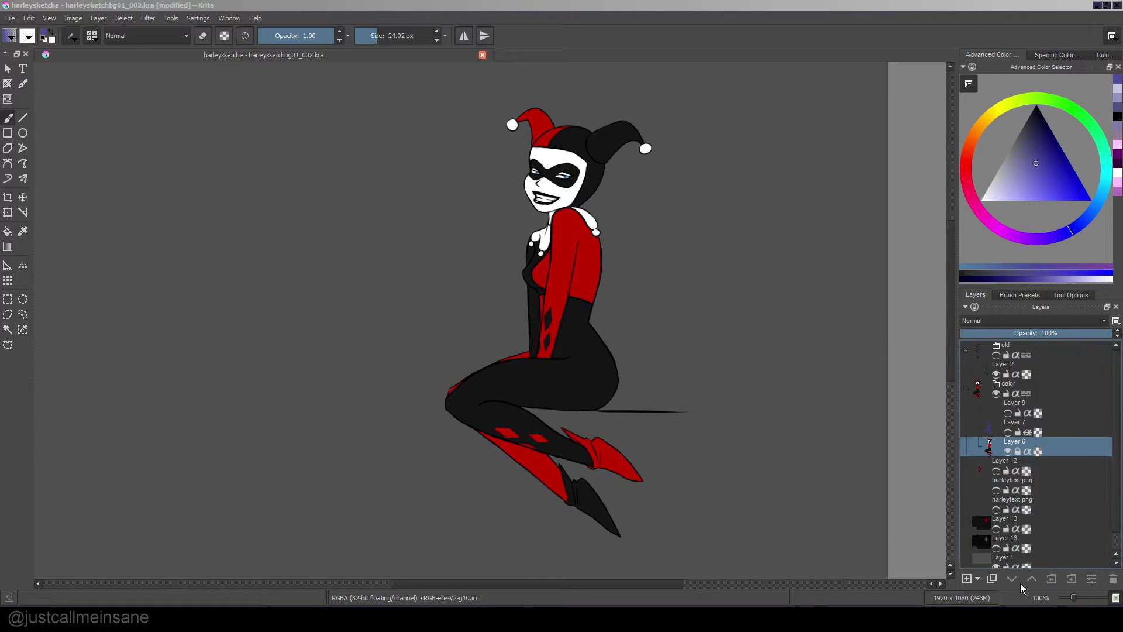
- Try the Layer 7 shading below Layer 6, and restore its original order and hidden state
mouse_move(1059, 445)
left_mouse_down()
mouse_move(1060, 431)
mouse_move(991, 436)
mouse_move(1007, 435)
left_mouse_up()
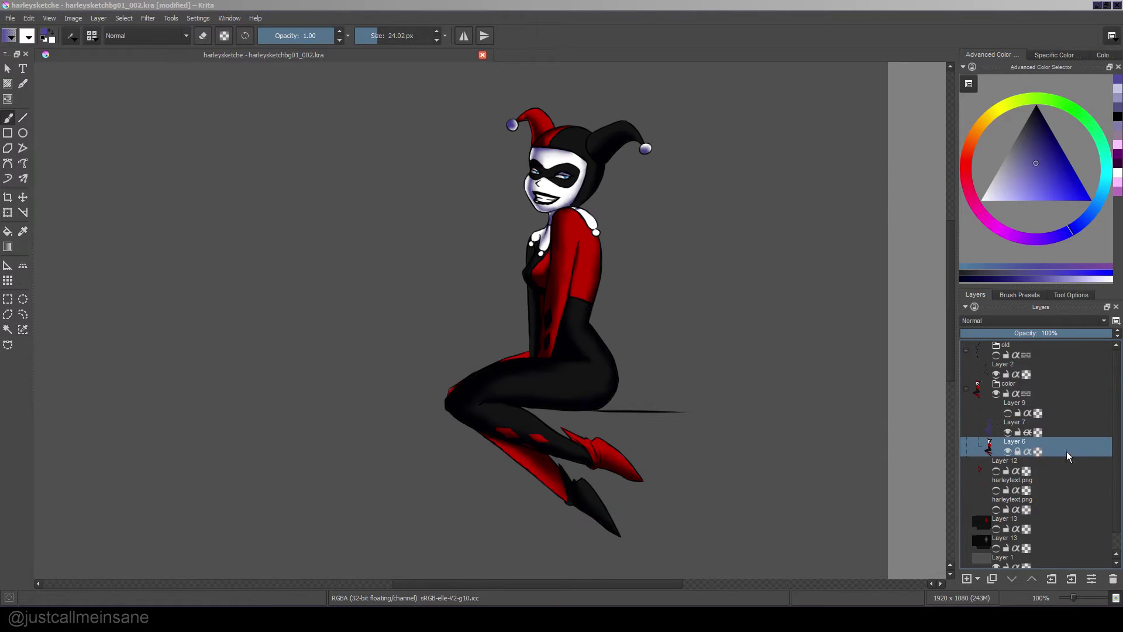
key("ctrl+z")
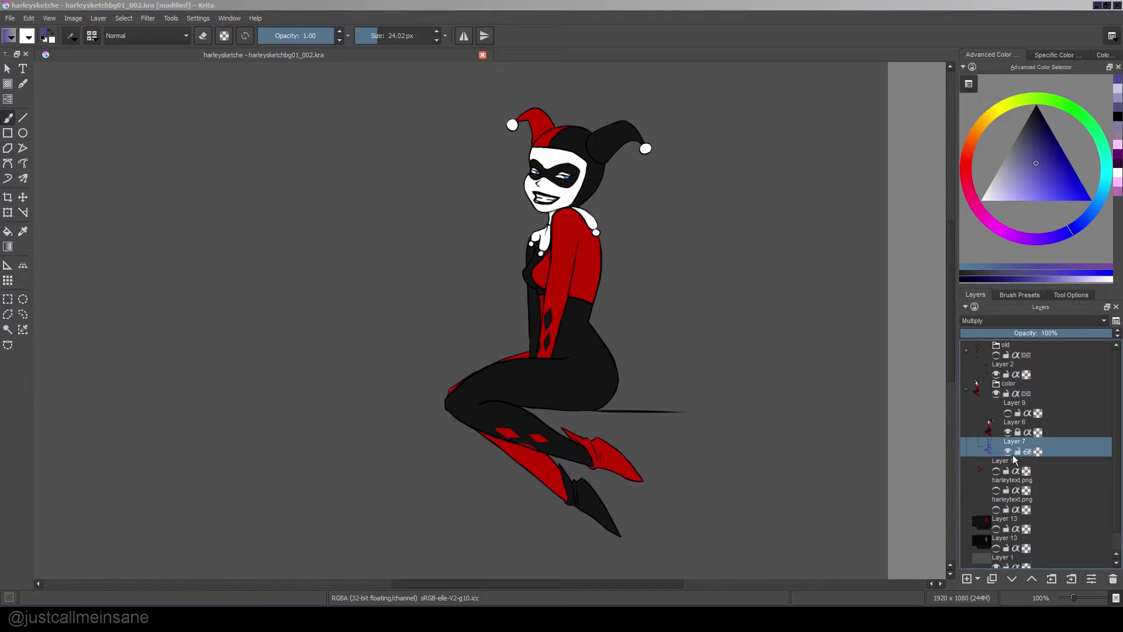
left_click(1063, 428)
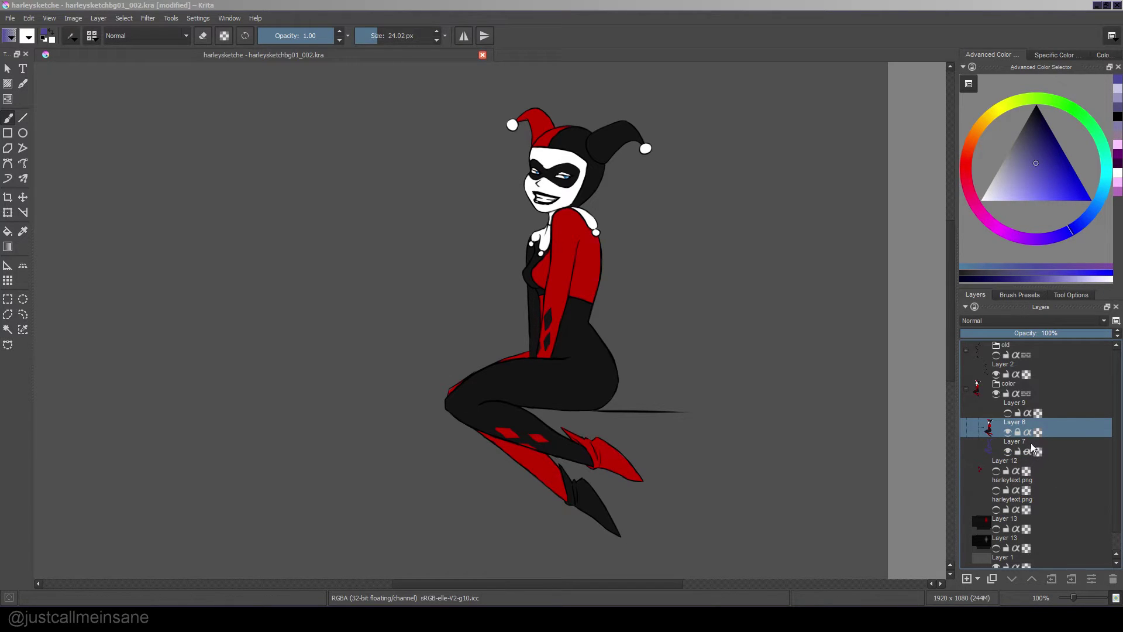
left_click(1065, 451)
left_click(1032, 579)
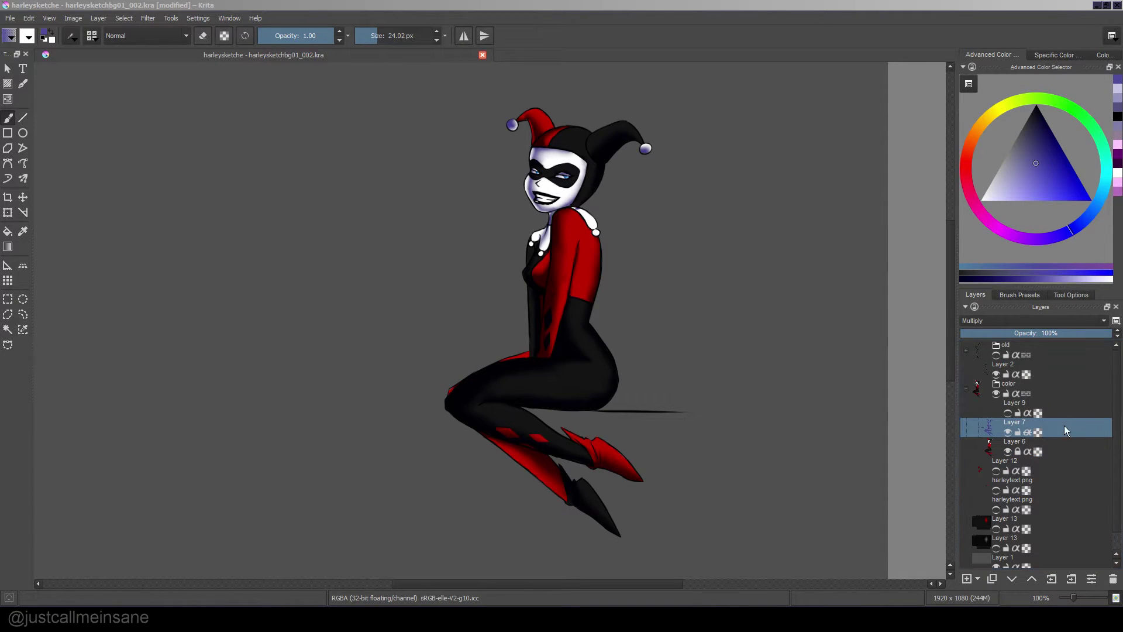
left_click(1007, 433)
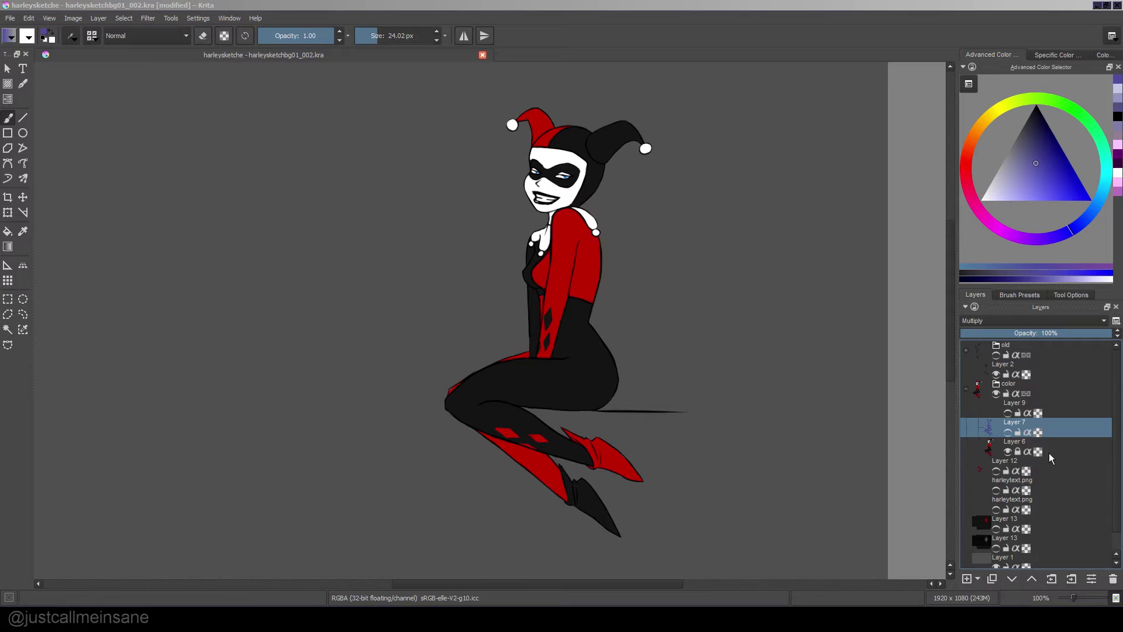
- Toggle the visibility of Layer 6 on and off to examine the flat colors
left_click(1010, 455)
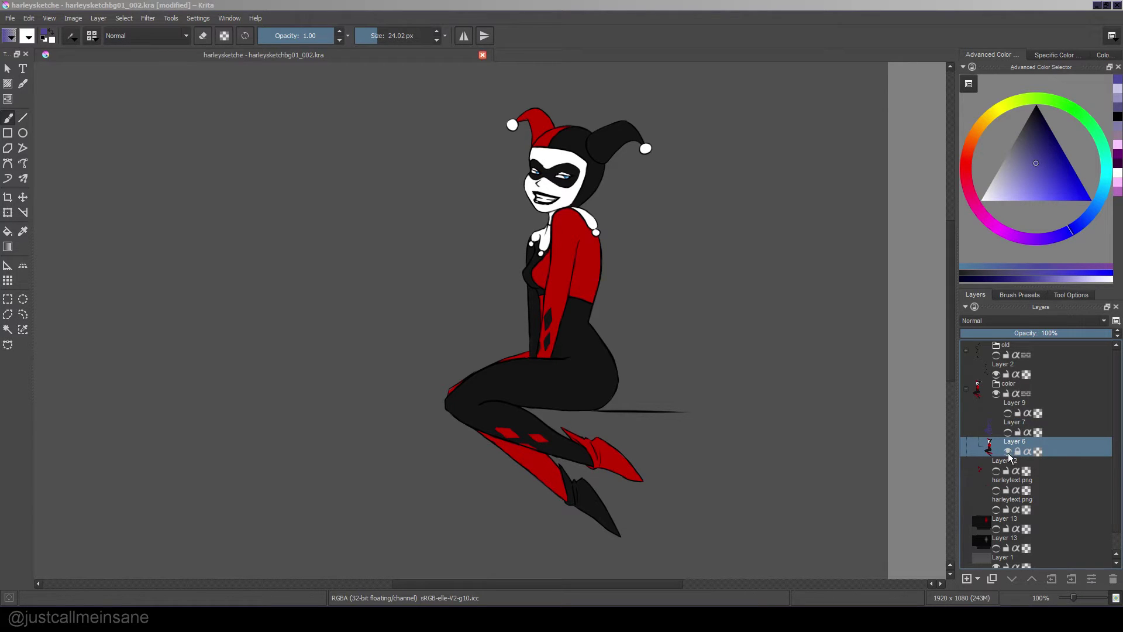
left_click(1008, 453)
left_click(1008, 454)
left_click(1009, 453)
left_click(1011, 454)
left_click(1009, 454)
left_click(1010, 454)
- Try scribbling light purple strokes across the figure on Layer 6 with its alpha locked, and undo them
left_click_drag(1022, 184, 1016, 185)
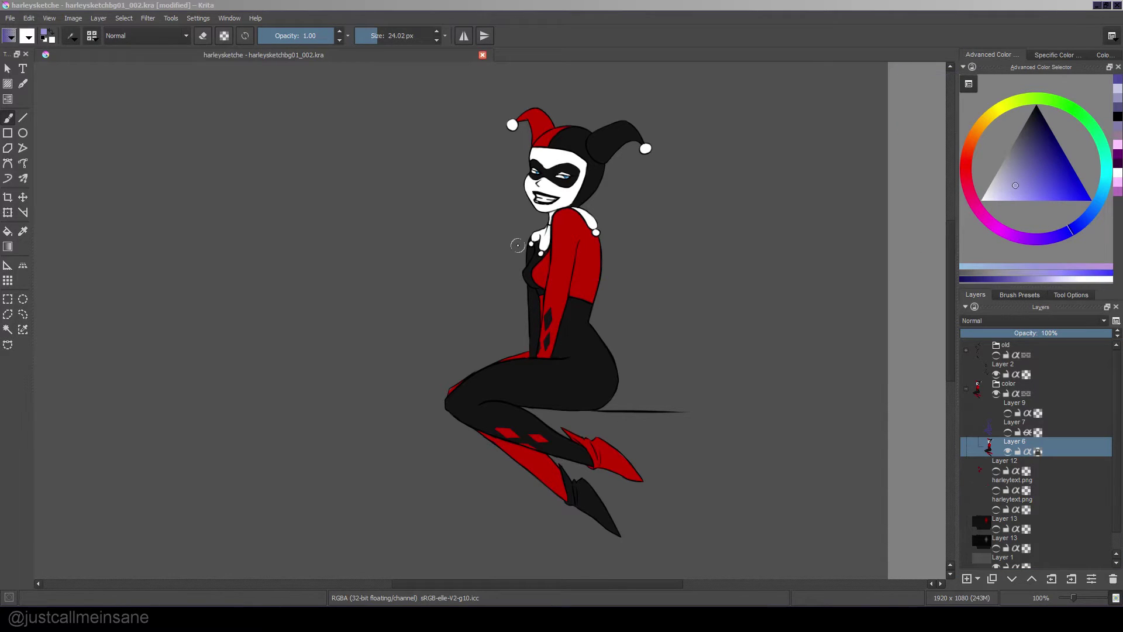
mouse_move(518, 245)
left_mouse_down()
mouse_move(544, 280)
mouse_move(515, 444)
mouse_move(550, 444)
mouse_move(462, 410)
left_mouse_up()
left_click_drag(634, 175, 526, 123)
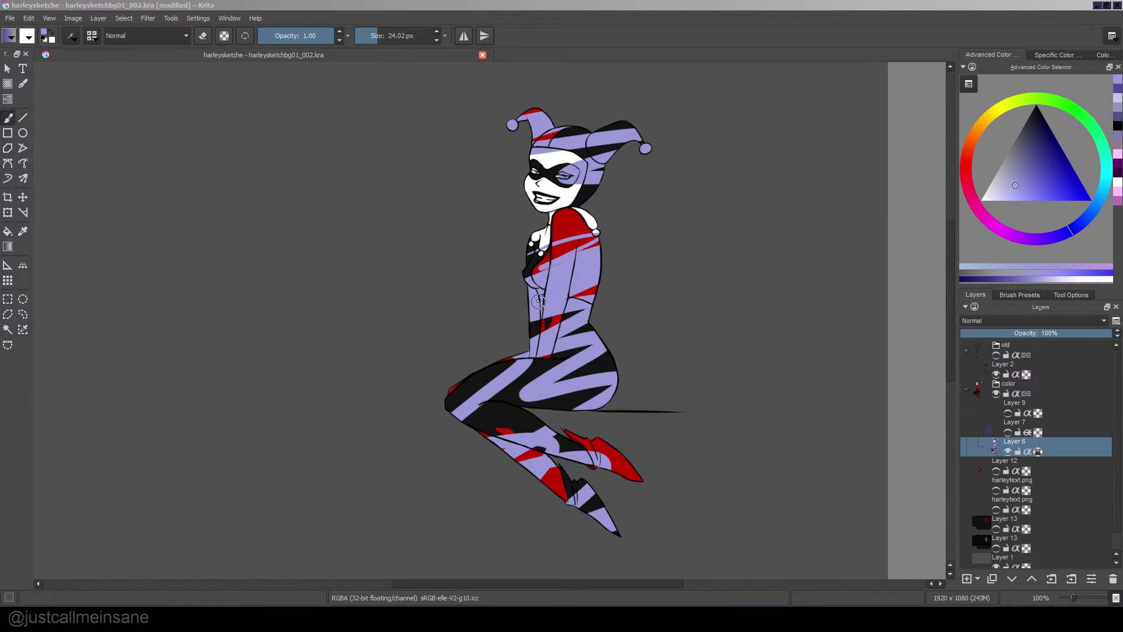
key("ctrl+s")
- Show the shading on Layer 7, try a brush stroke along the hip's outer edge, and undo the stroke
left_click(1060, 429)
left_click(1007, 431)
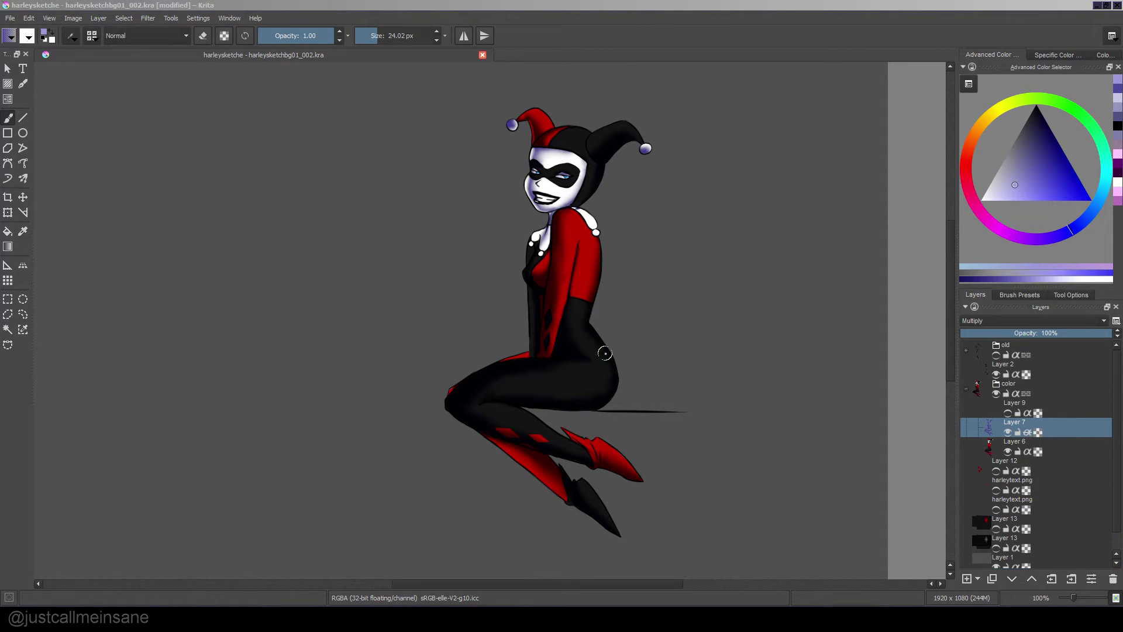
left_click_drag(608, 389, 630, 375)
key("ctrl+z")
- Turn off alpha inheritance on Layer 7, draw a looping stroke beside the figure, and turn inheritance back on
left_click(1027, 432)
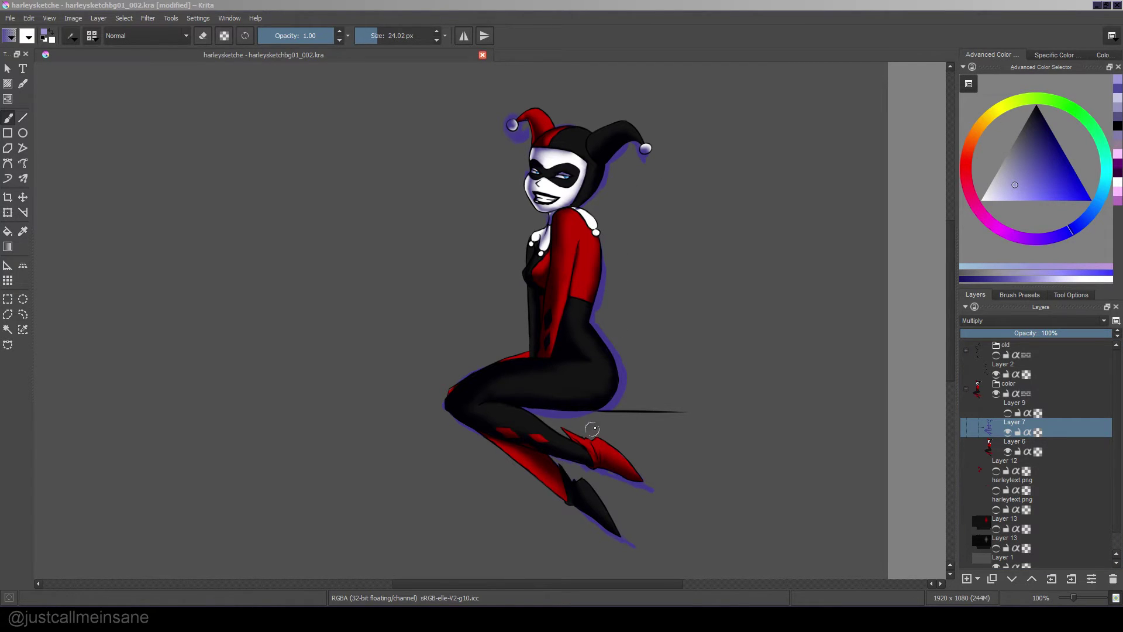
key("ctrl+s")
mouse_move(614, 232)
left_mouse_down()
mouse_move(620, 283)
mouse_move(672, 321)
mouse_move(671, 257)
mouse_move(750, 198)
mouse_move(818, 303)
mouse_move(816, 416)
left_mouse_up()
left_click(1027, 432)
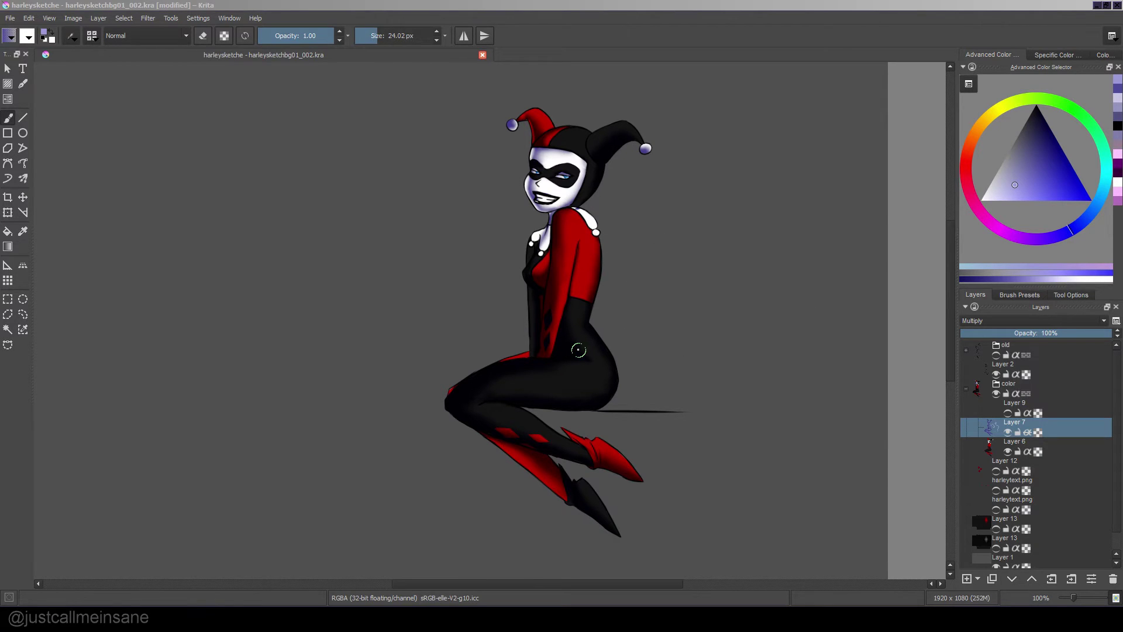
key("ctrl+s")
key("ctrl+s")
- Add a new layer above Layer 7 and set its blending mode to Multiply
left_click(966, 578)
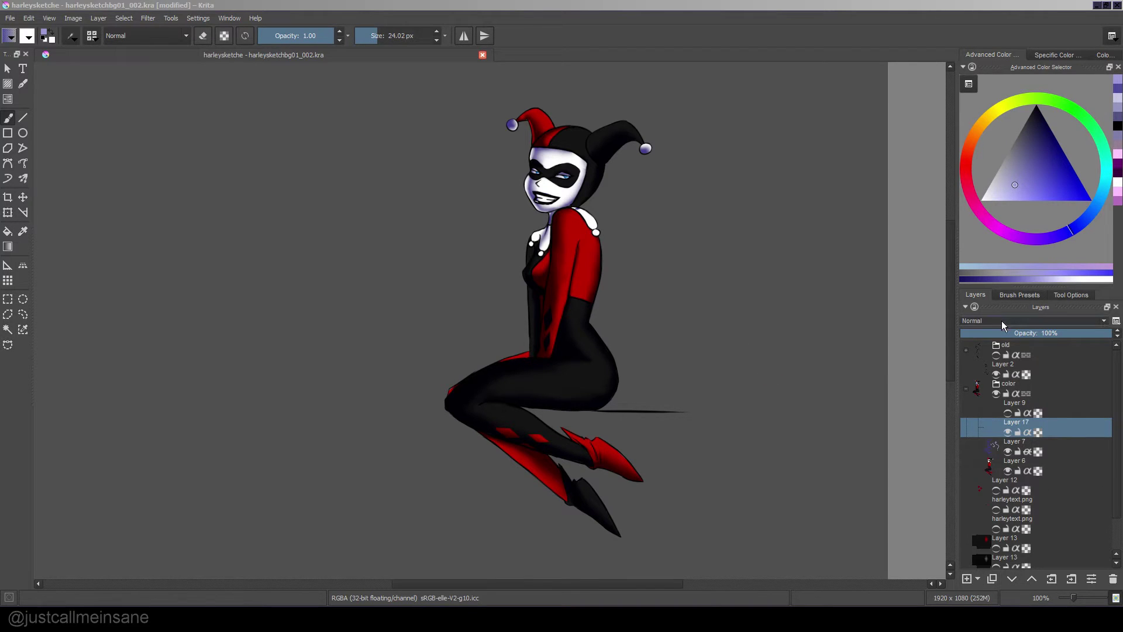
left_click(1032, 321)
left_click(1029, 379)
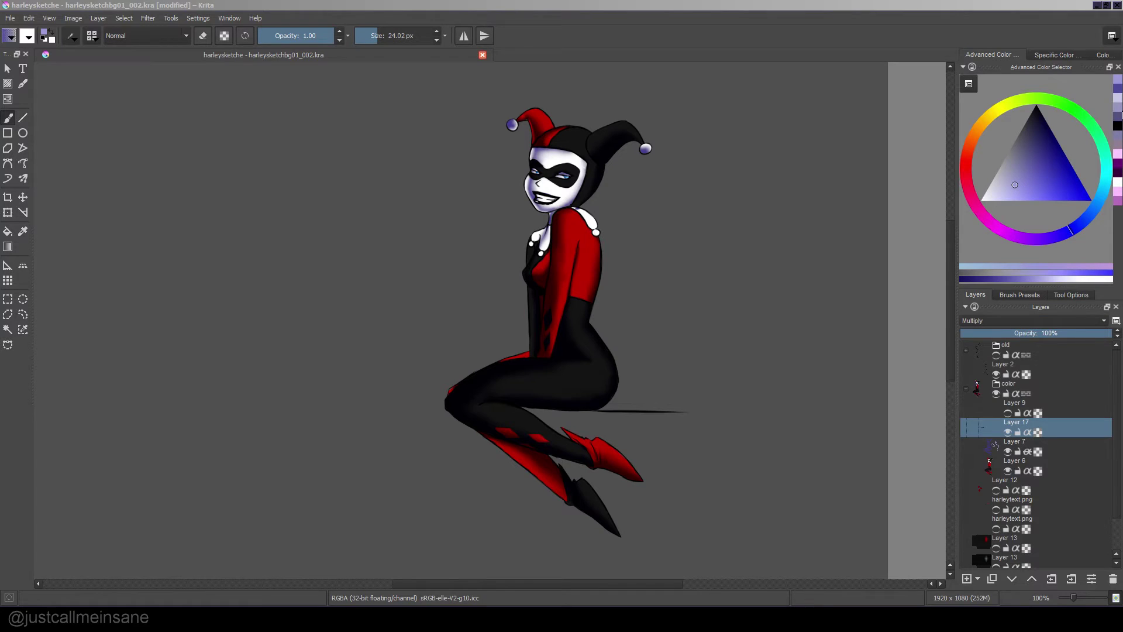
- Paint dark blue shadows over the arms, legs, torso and face on the new Multiply layer with alpha inheritance on
left_click(1028, 154)
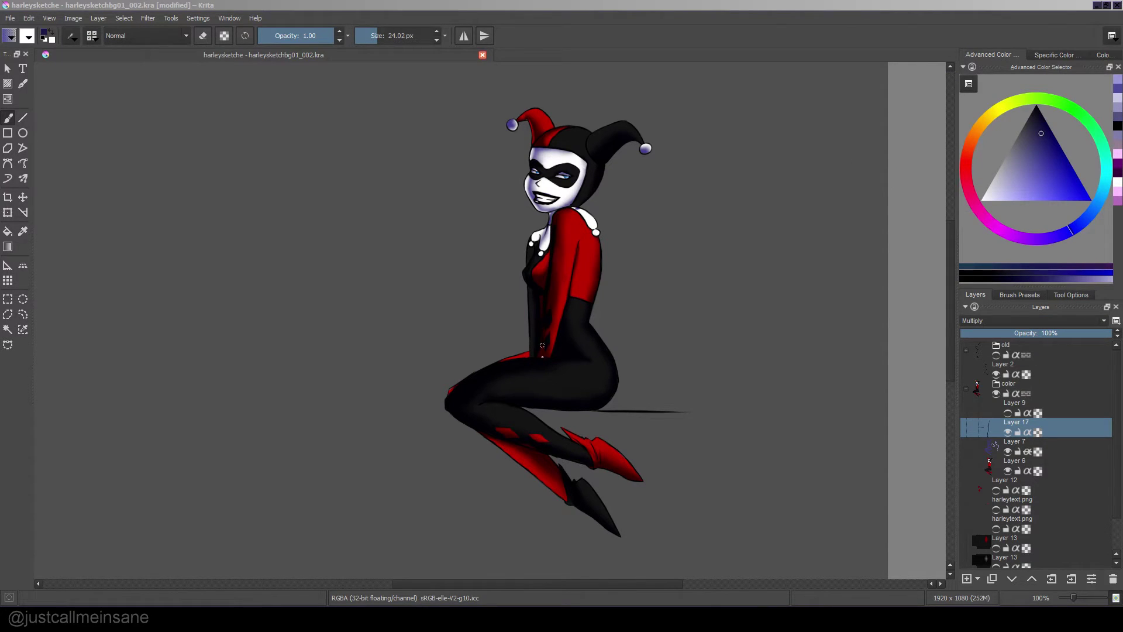
left_click_drag(542, 345, 542, 354)
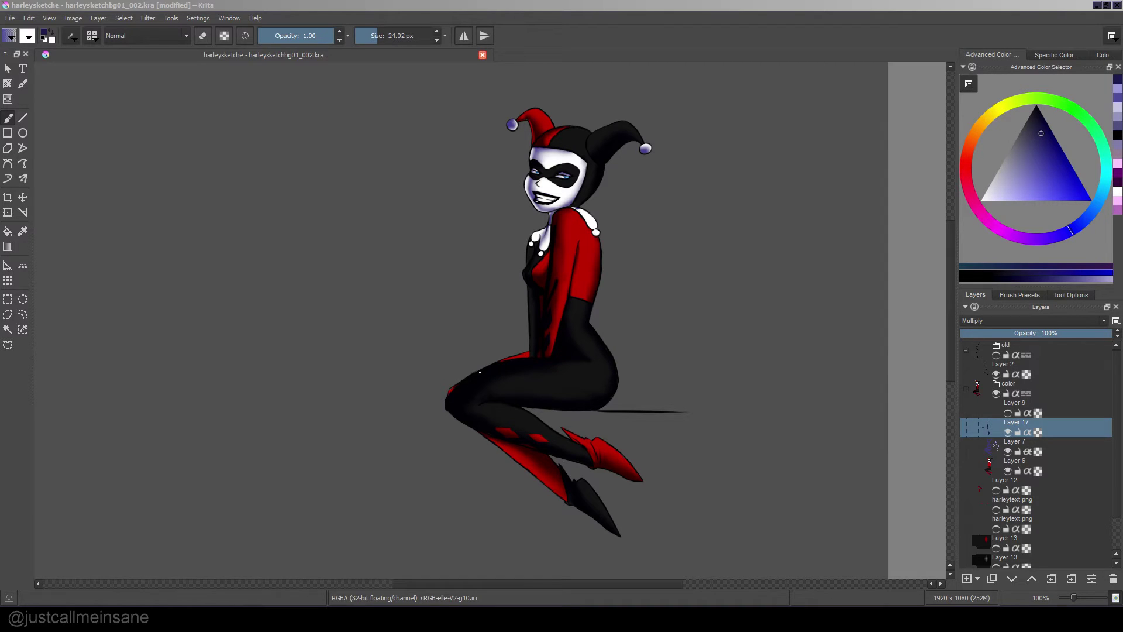
left_click_drag(447, 390, 480, 450)
left_click(1026, 432)
mouse_move(538, 468)
left_mouse_down()
mouse_move(494, 442)
mouse_move(559, 475)
mouse_move(632, 483)
left_mouse_up()
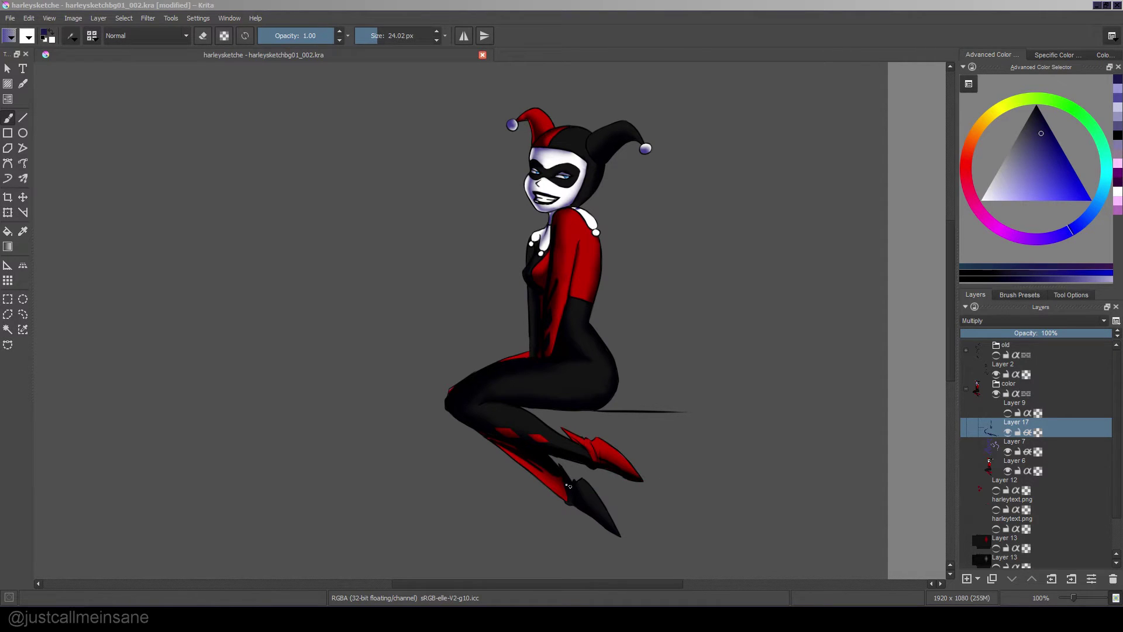
left_click_drag(557, 323, 538, 328)
mouse_move(531, 272)
left_mouse_down()
mouse_move(540, 285)
mouse_move(553, 211)
mouse_move(544, 204)
mouse_move(561, 196)
mouse_move(530, 185)
mouse_move(529, 210)
left_mouse_up()
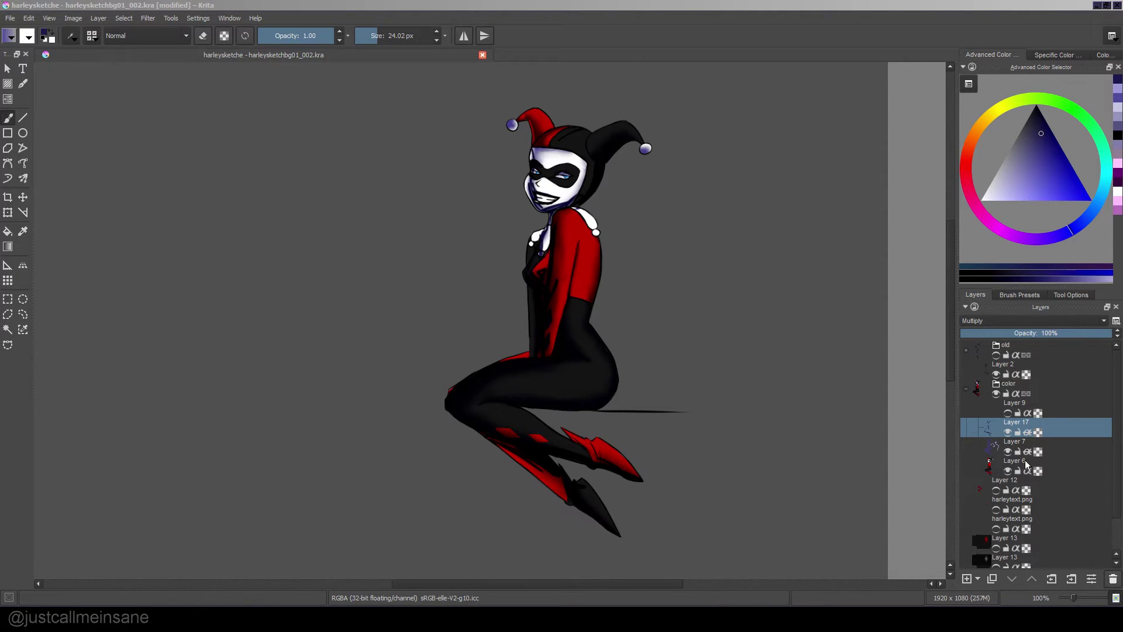
- Delete the new Multiply layer and select Layer 7
left_click(1113, 579)
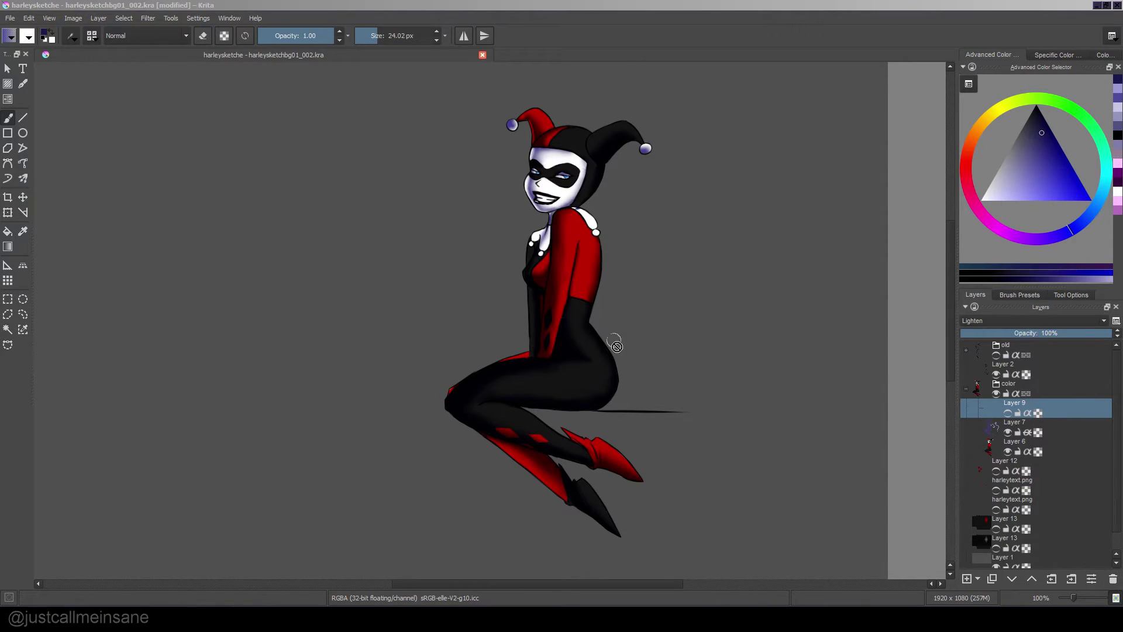
key("ctrl+s")
left_click(1023, 427)
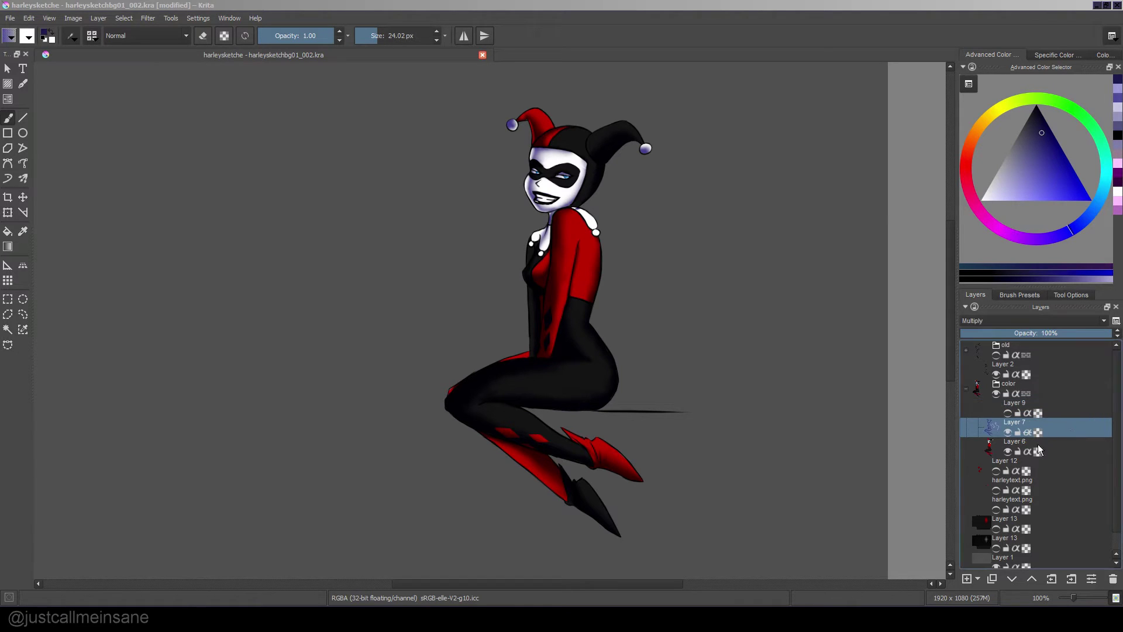
- Hide the gray background on Layer 1 to check the transparency behind the figure, and show it again
mouse_move(1030, 430)
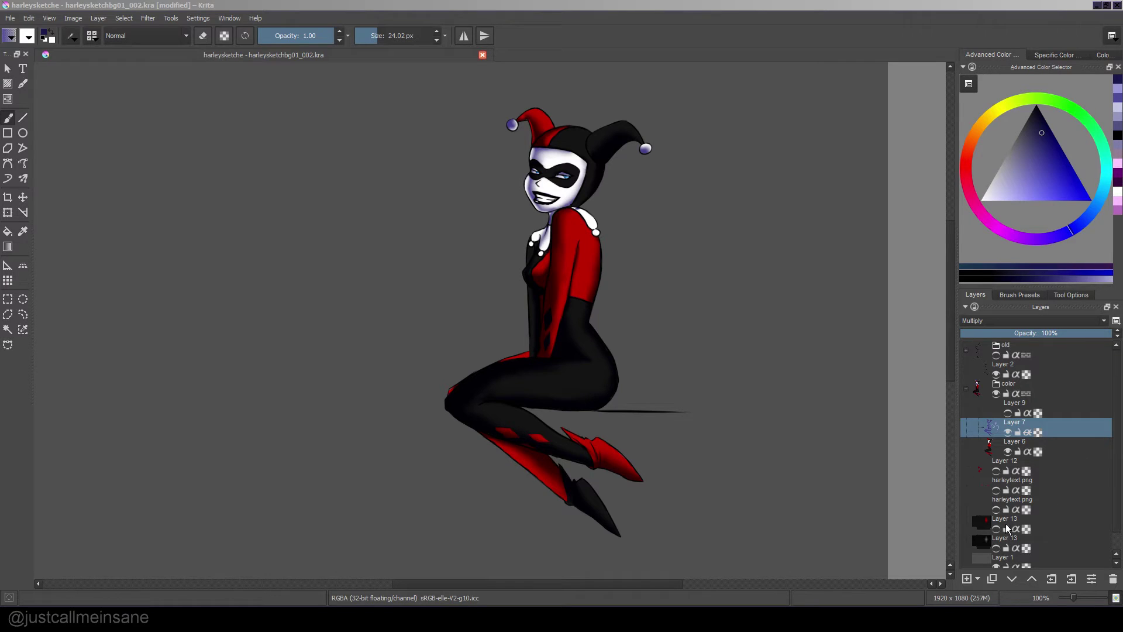
key("ctrl+s")
left_click(996, 567)
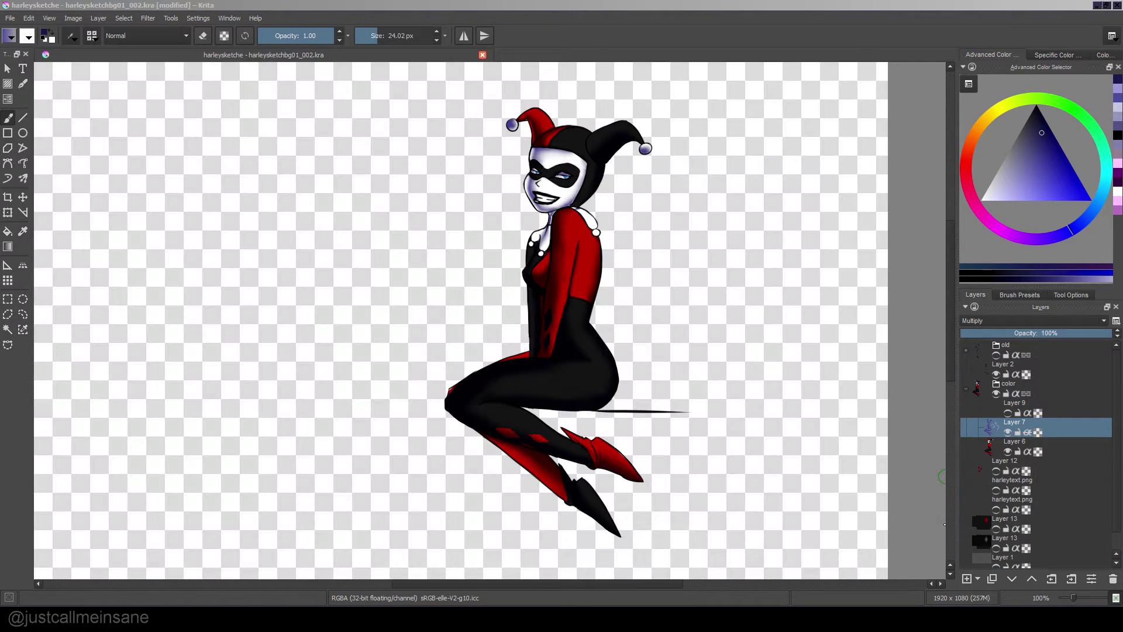
left_click(1001, 567)
left_click(996, 567)
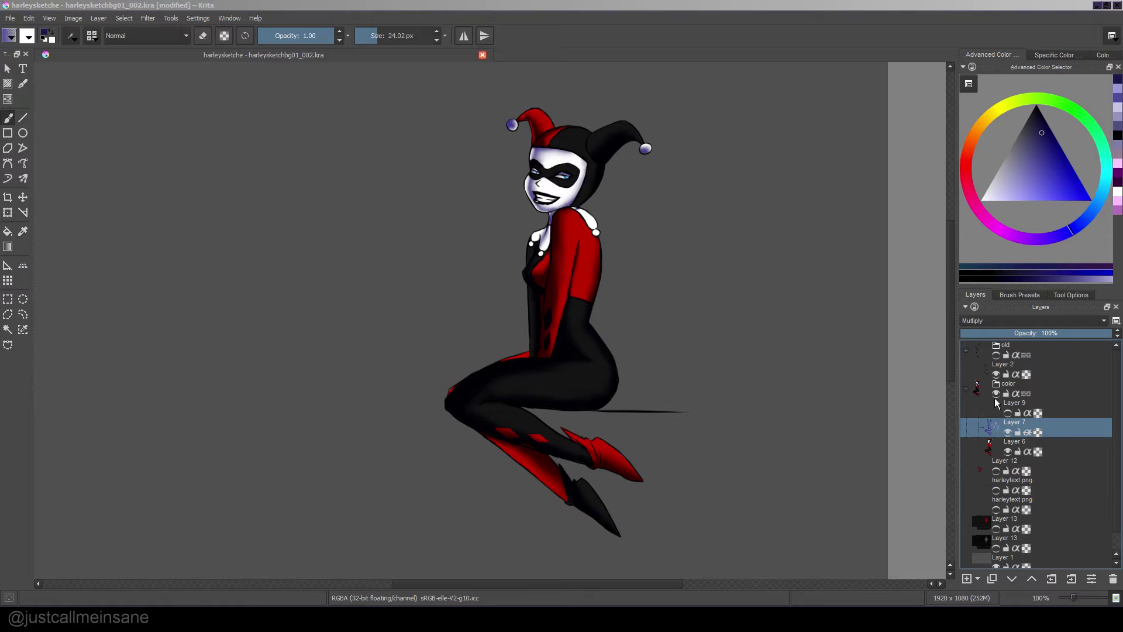
- Hide Layer 6, try Layer 7 outside the color group, and restore both layers' original placement and visibility
left_click(1008, 451)
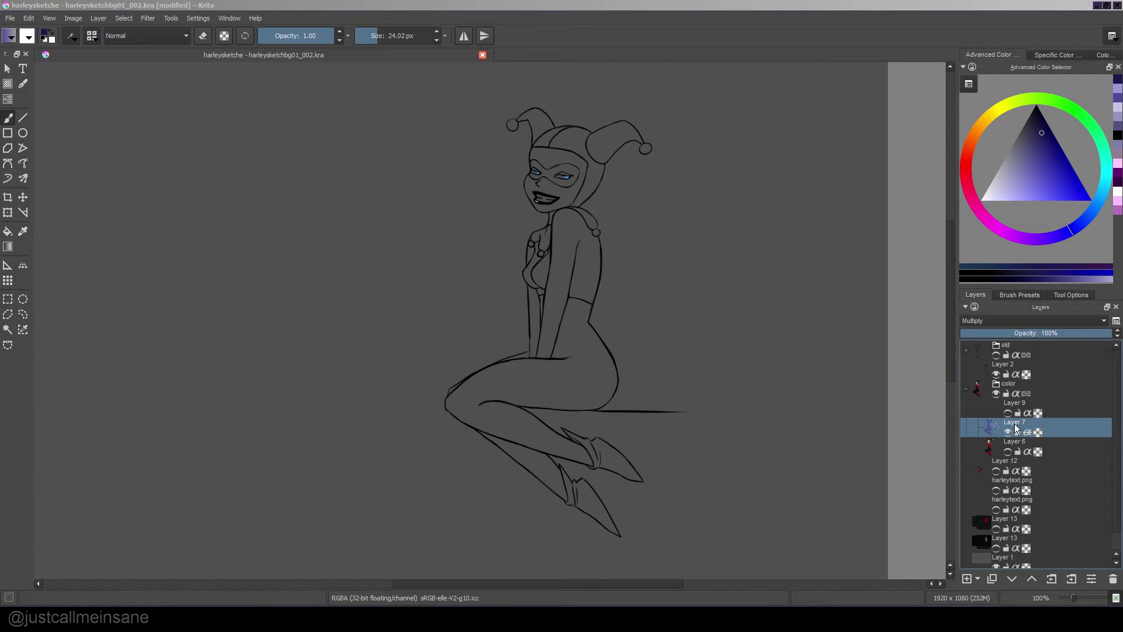
left_click(1026, 431)
left_click(1051, 579)
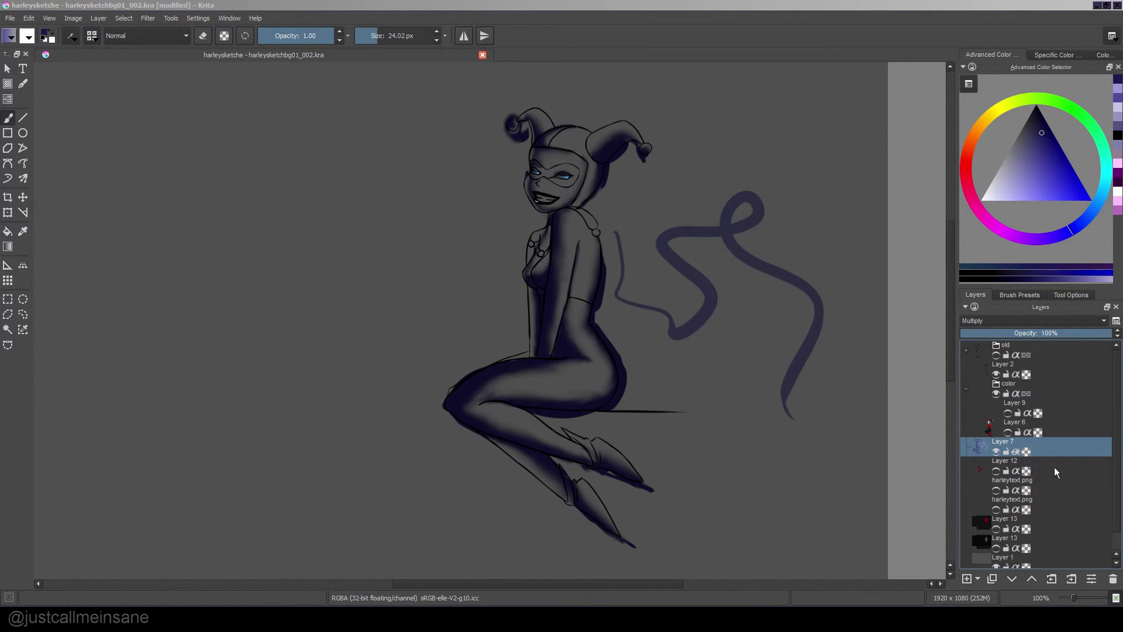
left_click(1067, 580)
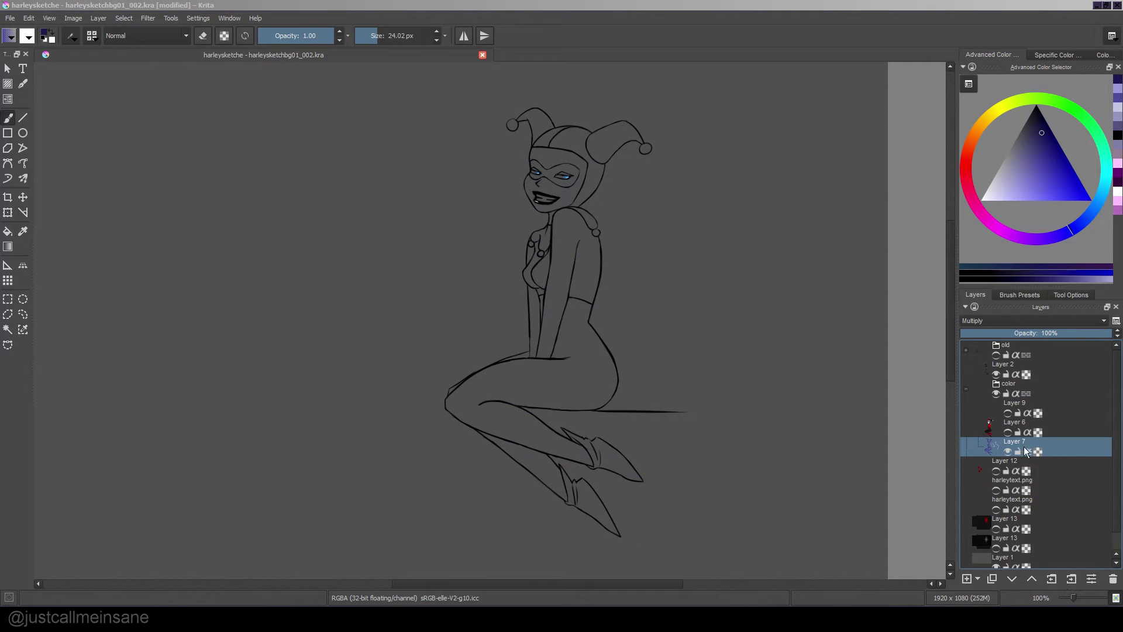
left_click(1018, 578)
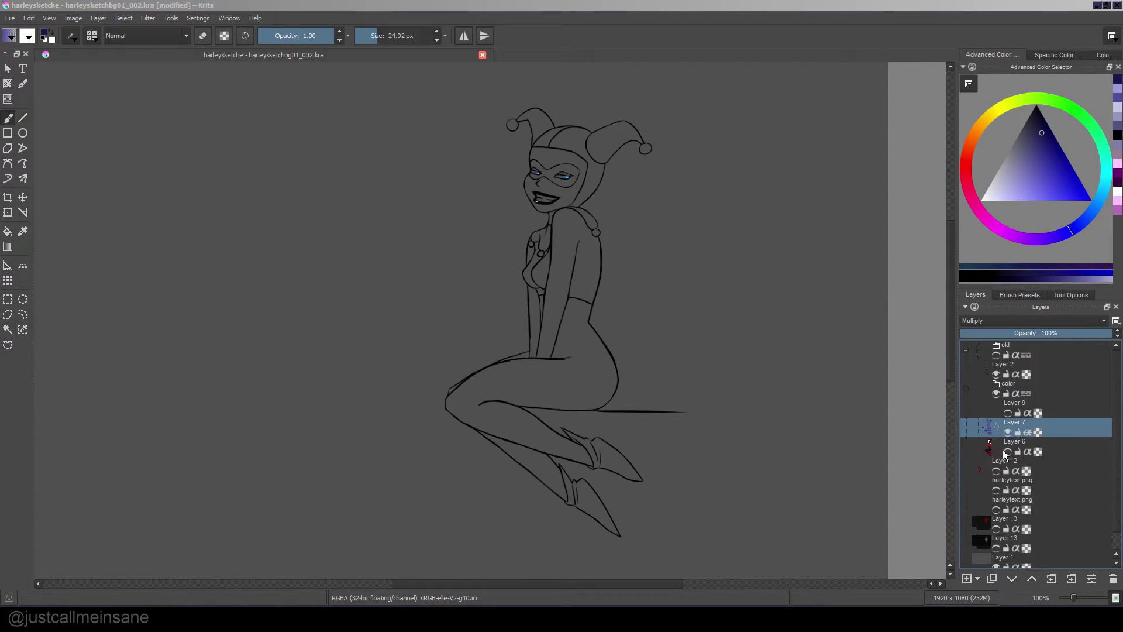
left_click(1055, 451)
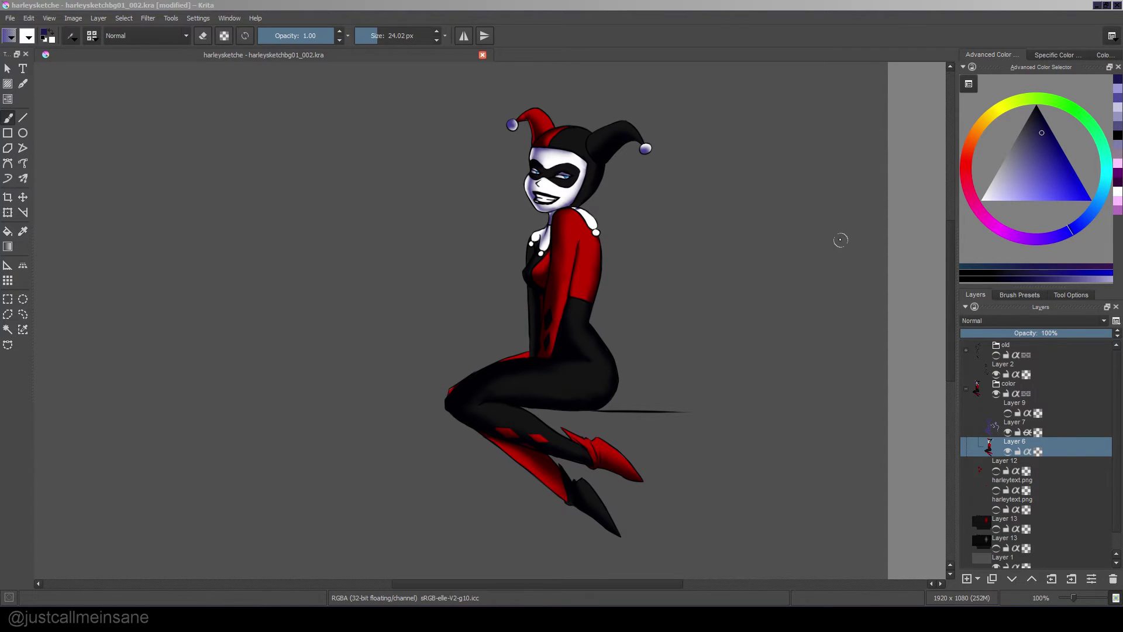
- Show the Layer 9 highlights in the color group and check the layer's blending mode
left_click(1079, 409)
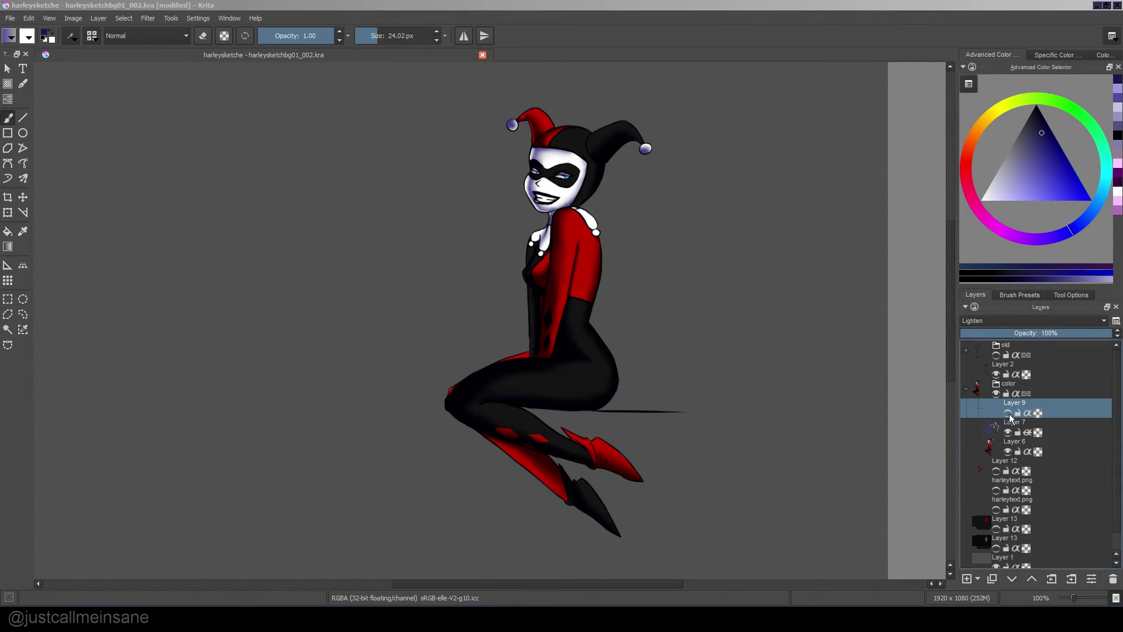
left_click(1008, 413)
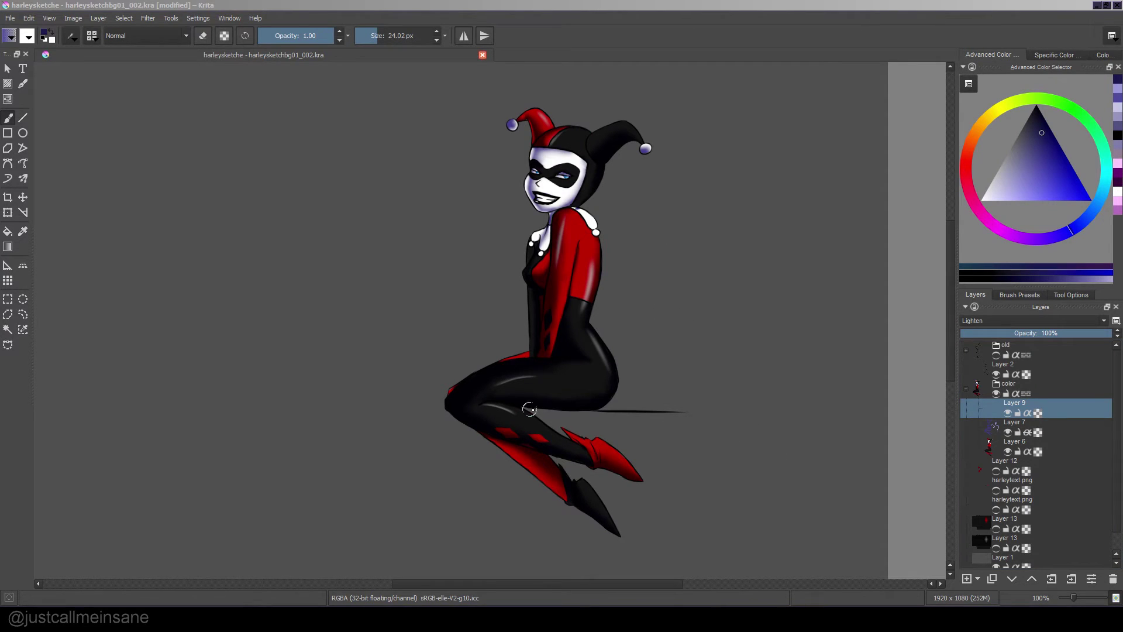
left_click(990, 323)
left_click(991, 325)
- Add a new paint layer directly above Layer 6 inside the color group
scroll(1052, 416, "down", 1)
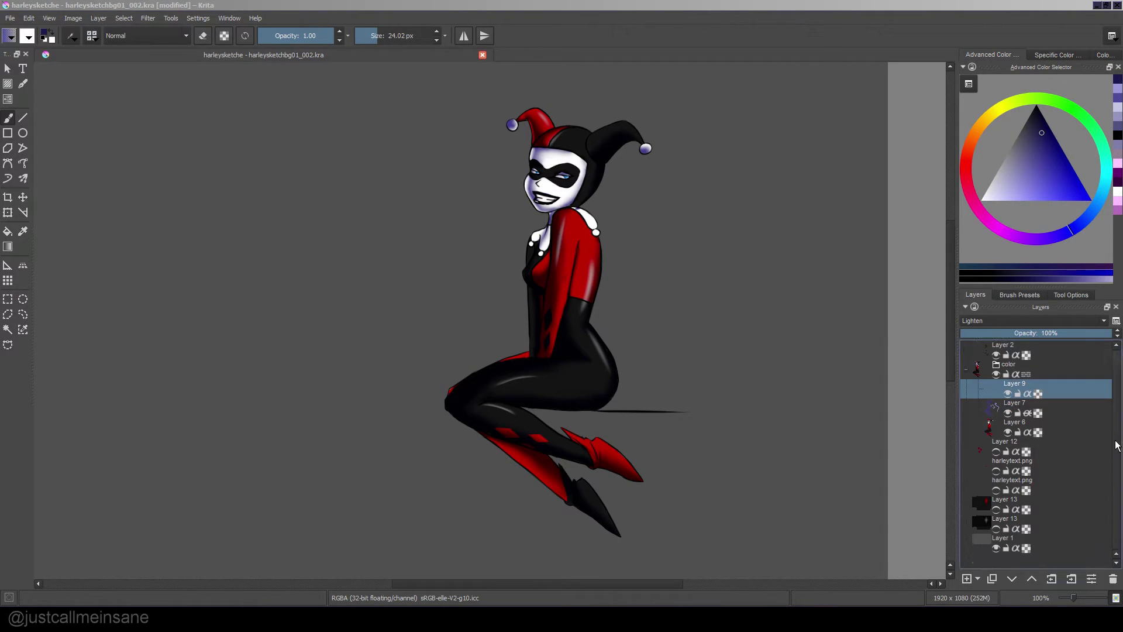
scroll(1029, 409, "up", 1)
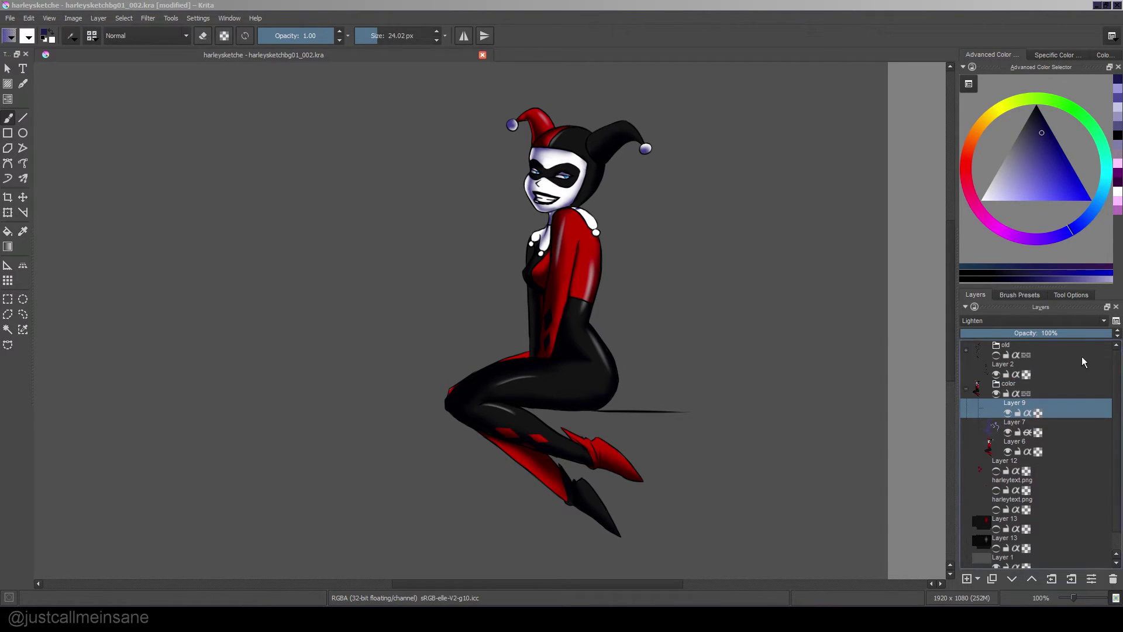
left_click(966, 389)
left_click(967, 391)
left_click(1068, 445)
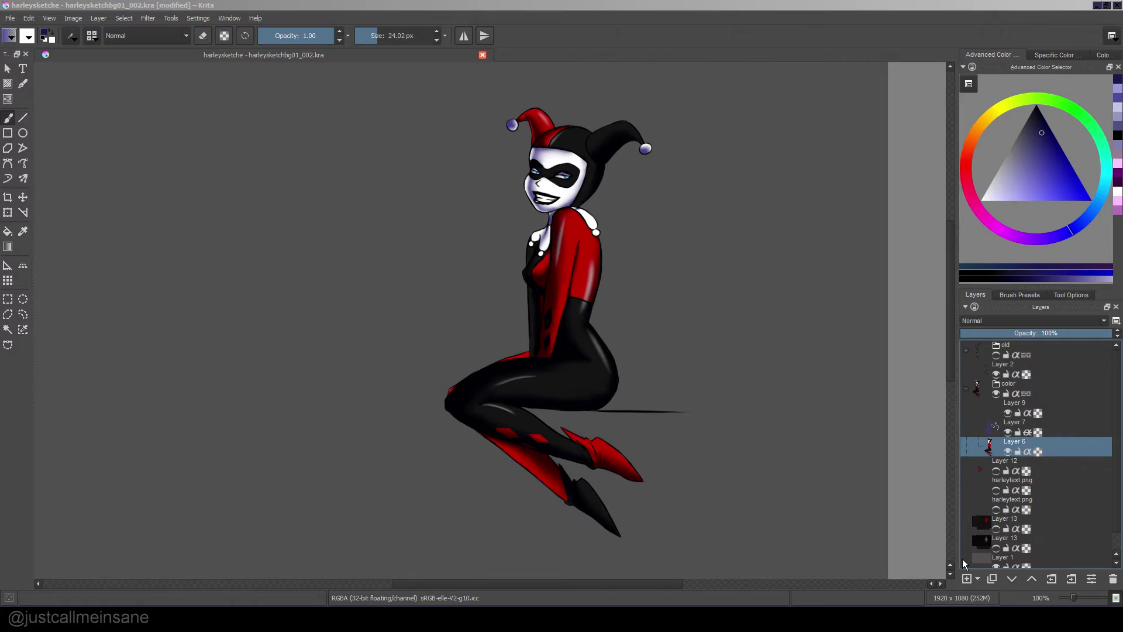
left_click(979, 578)
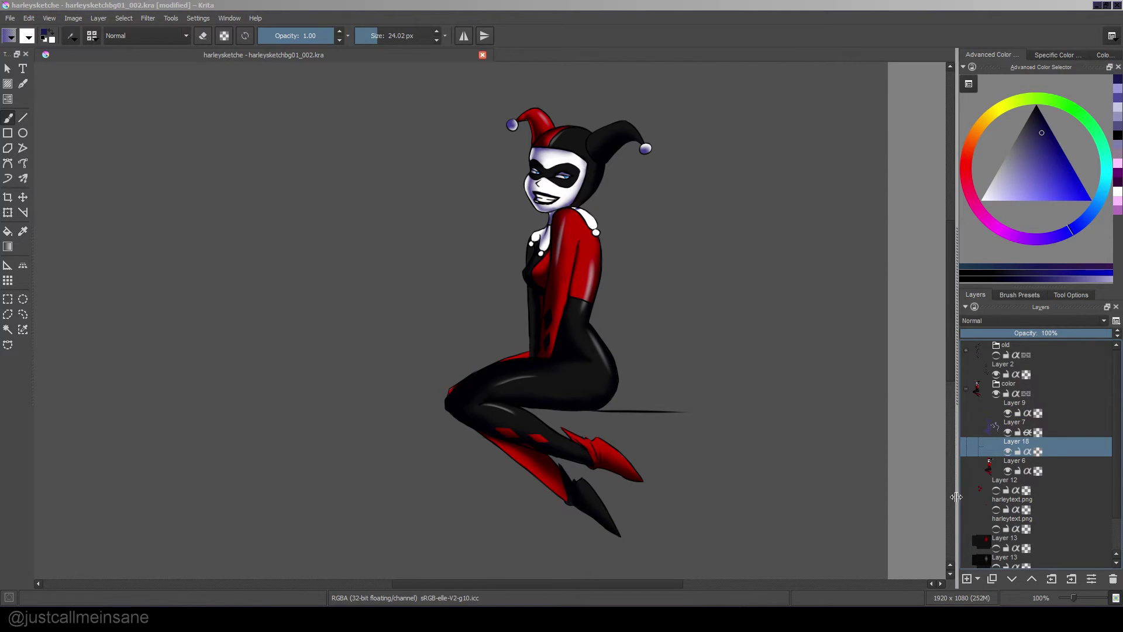
- Open the file Adrienne_ModelSheet_033.kra and switch the brush from erasing back to Normal painting
left_click(10, 18)
mouse_move(170, 18)
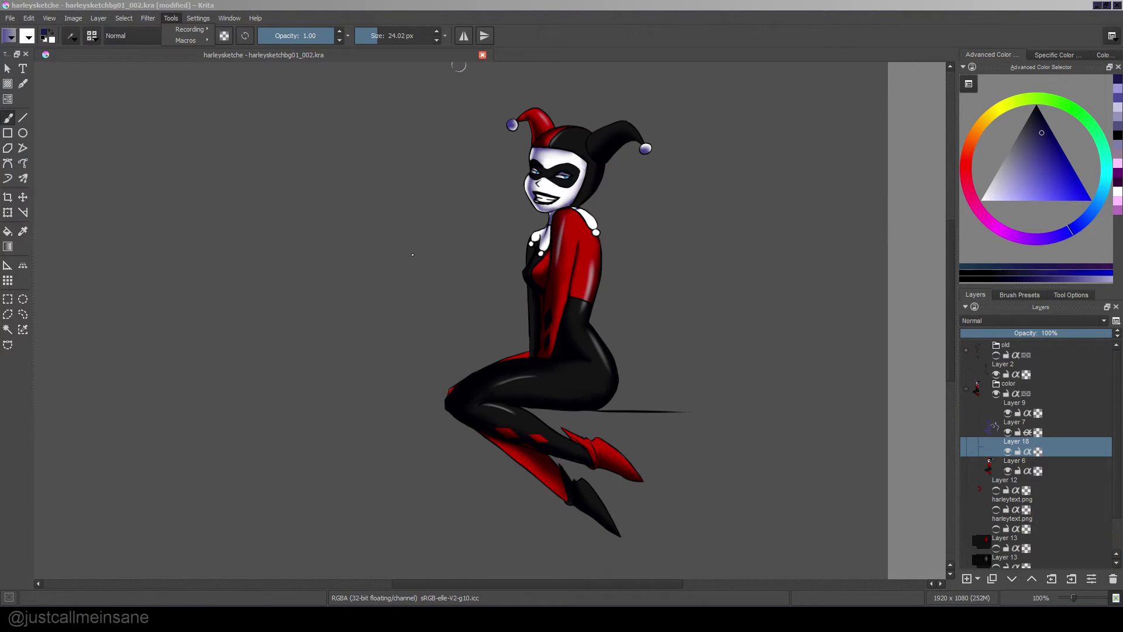
left_click(9, 18)
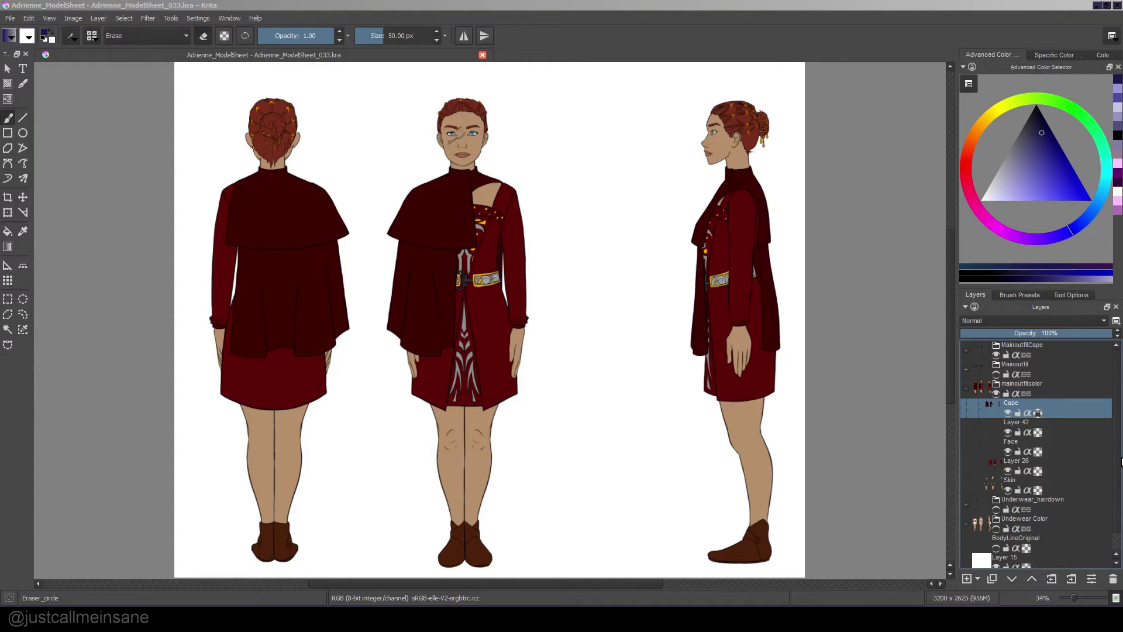
mouse_move(1095, 468)
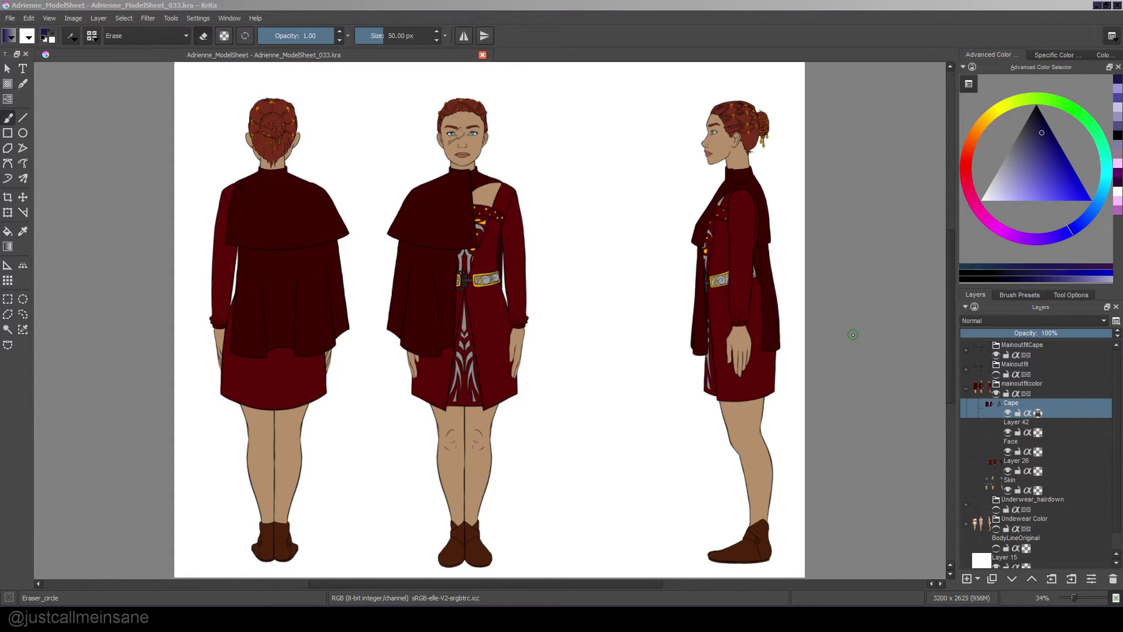
key("e")
- Hide the MainoutfitCape group and the Cape color layer, leaving the Mainoutfit and mainoutfitcolor groups visible
left_click(997, 393)
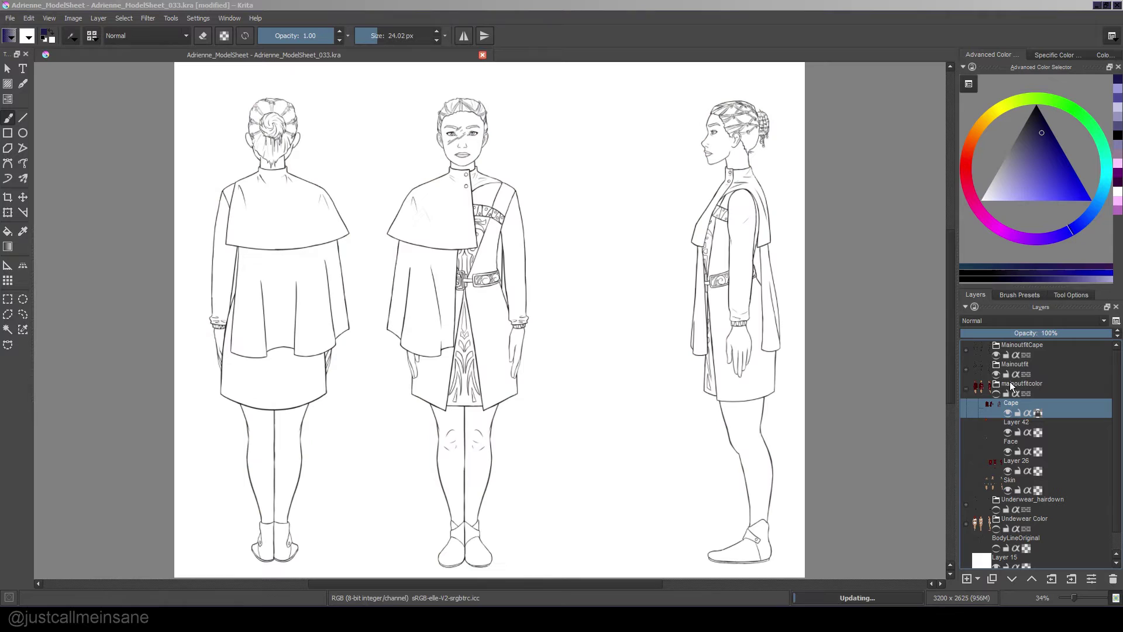
left_click(996, 355)
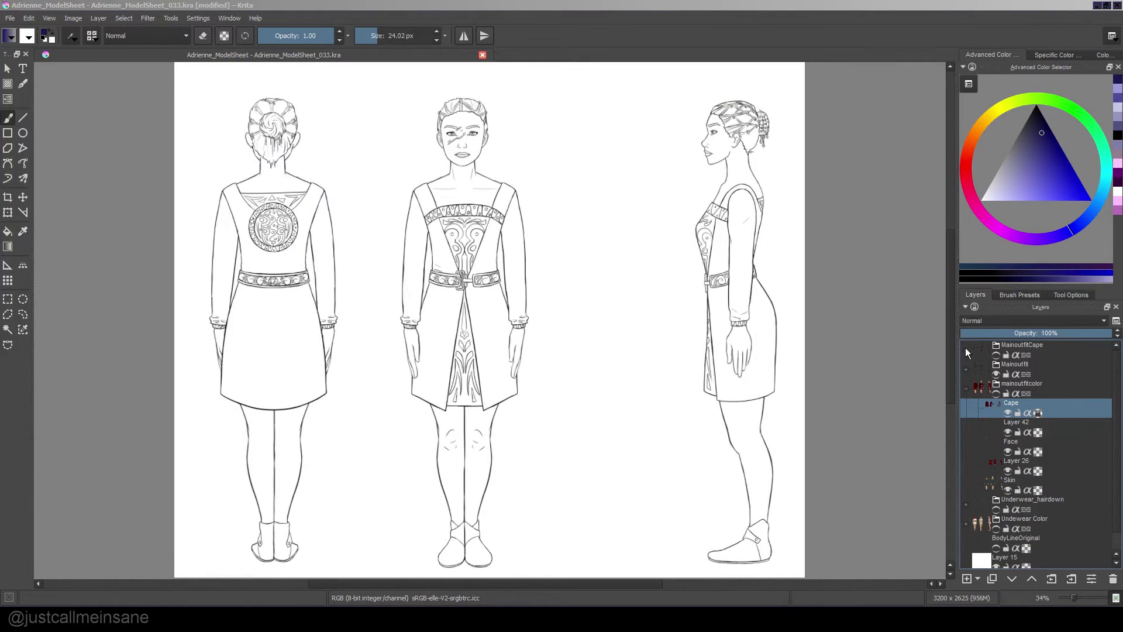
left_click(996, 375)
left_click(996, 375)
left_click(996, 393)
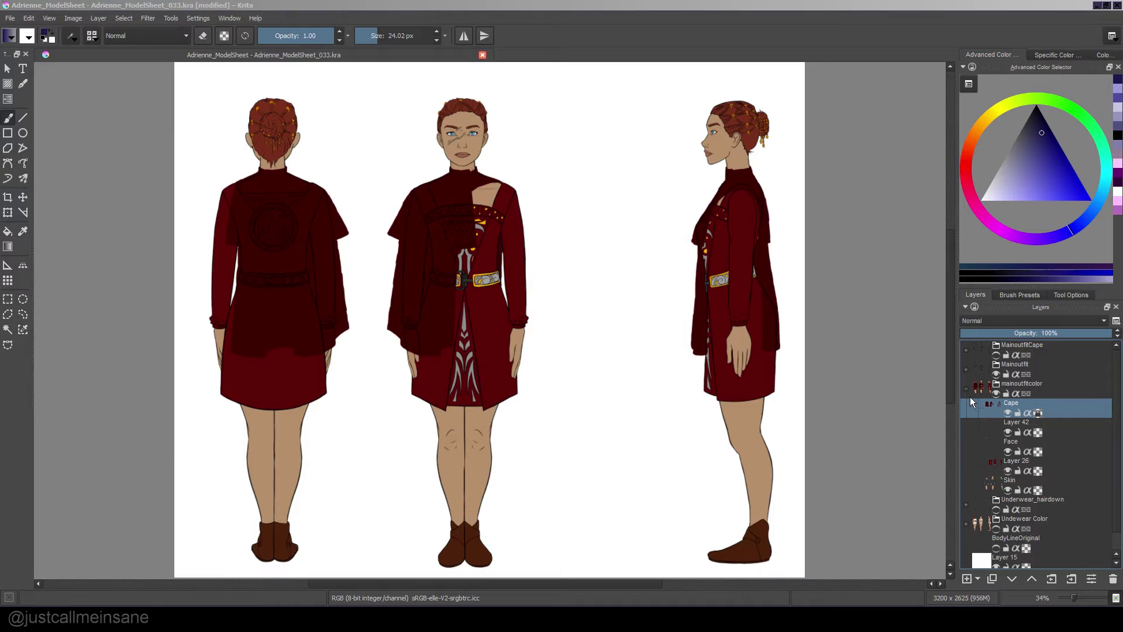
left_click(1007, 413)
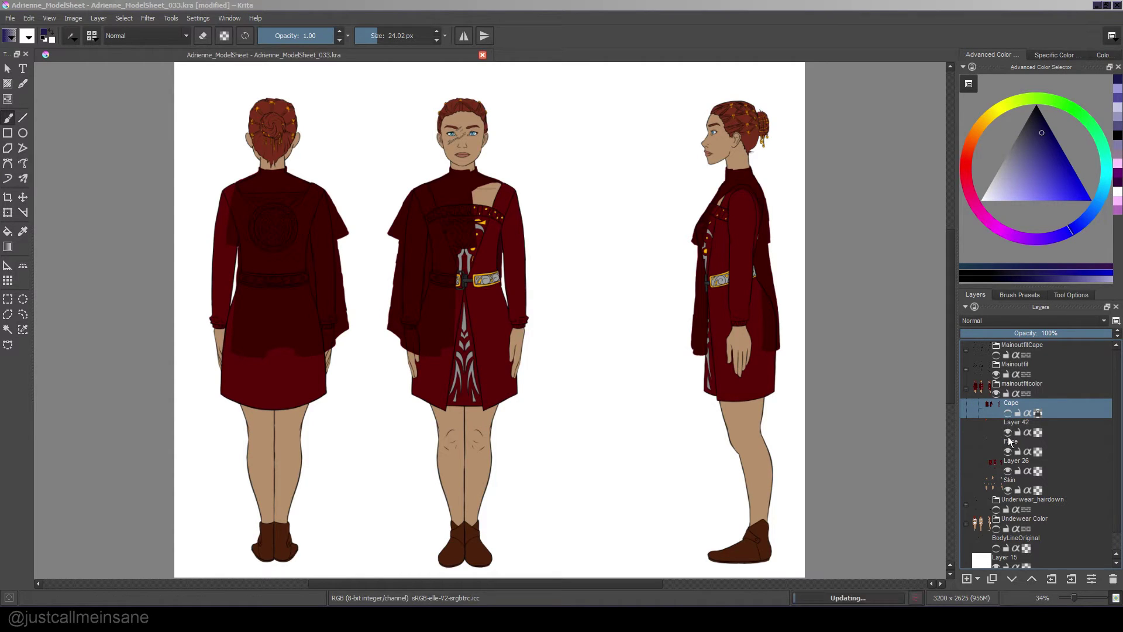
- Go through the color layers Layer 42, Face, Layer 26 and Skin, and collapse the mainoutfitcolor group
left_click(1053, 427)
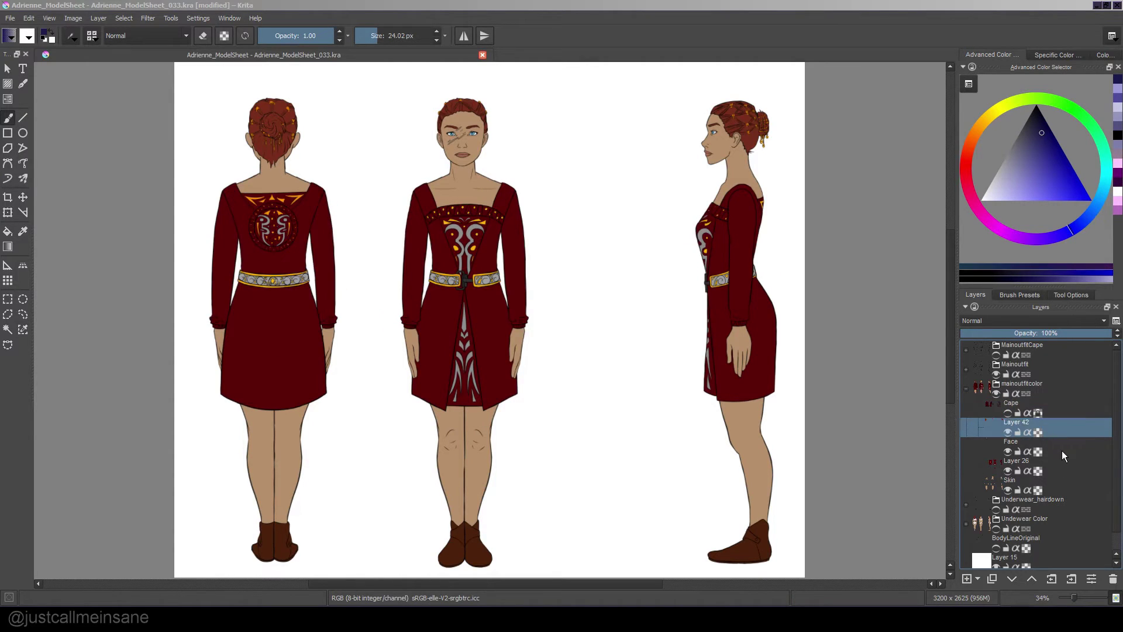
left_click(1062, 449)
left_click(1059, 468)
left_click(1056, 486)
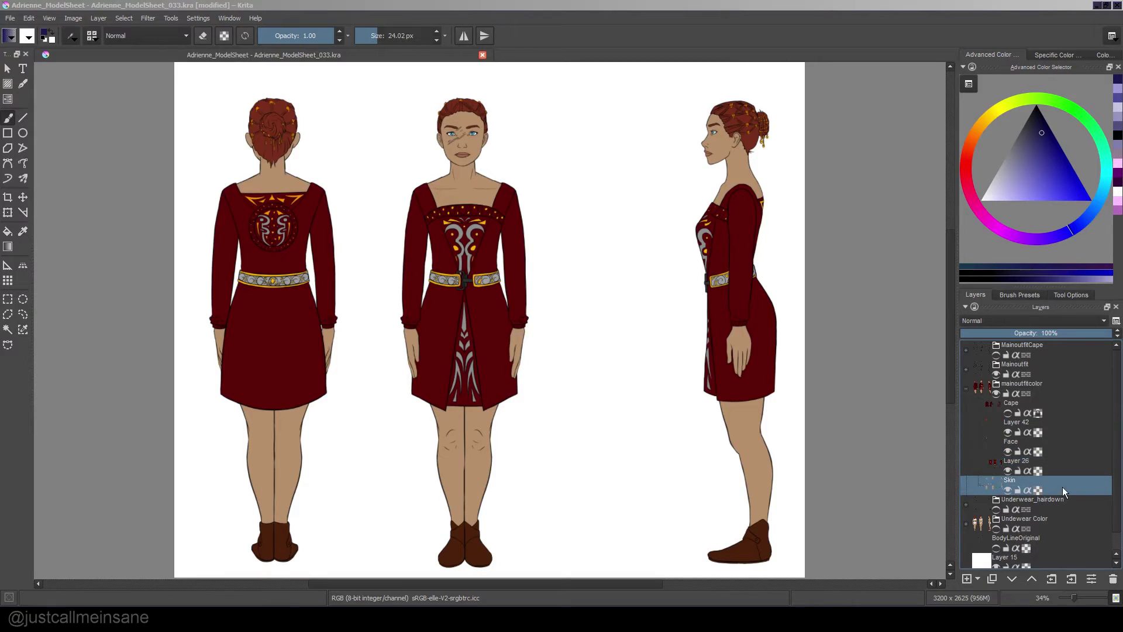
left_click(966, 388)
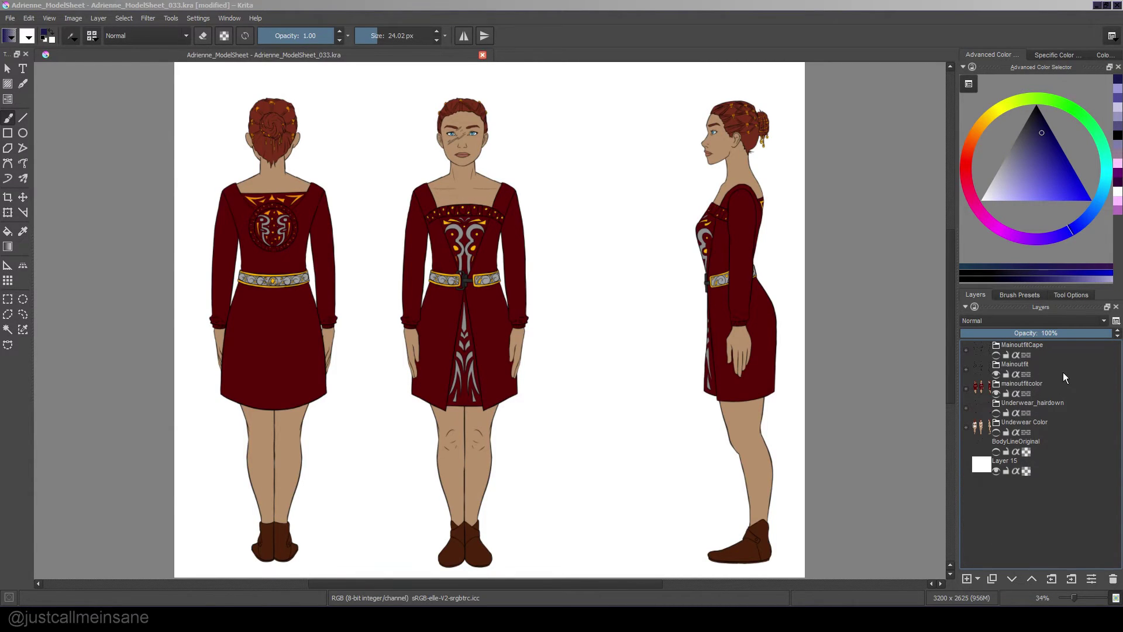
- Expand the Mainoutfit group, go through its layers down to Erase03 and check that layer's blending mode
left_click(981, 370)
left_click(966, 369)
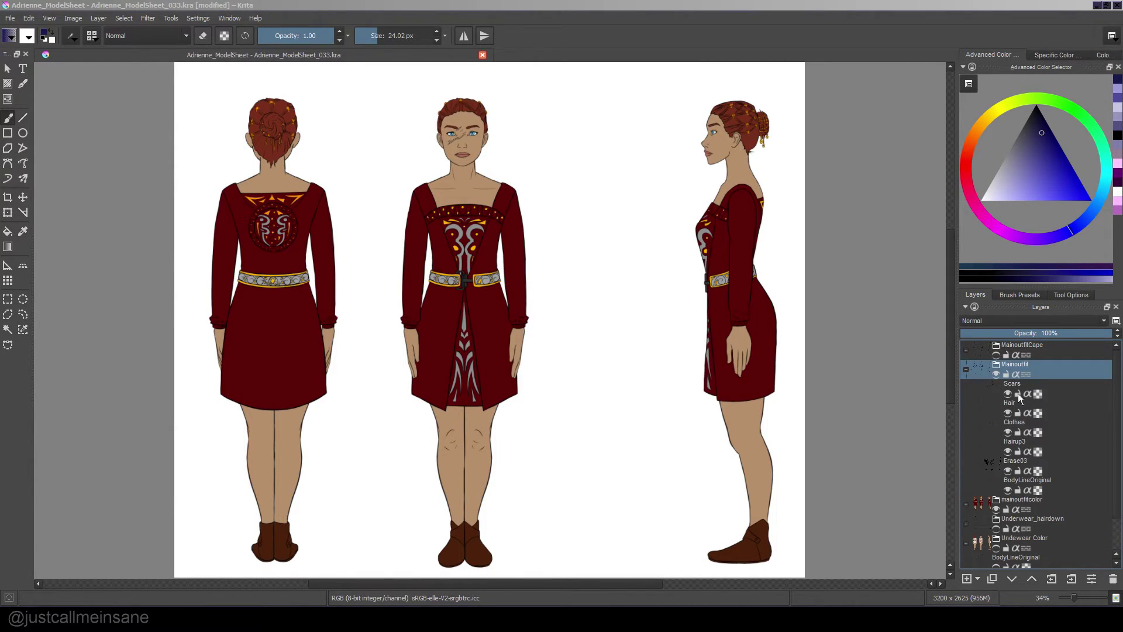
left_click(1062, 410)
left_click(1061, 430)
left_click(1060, 449)
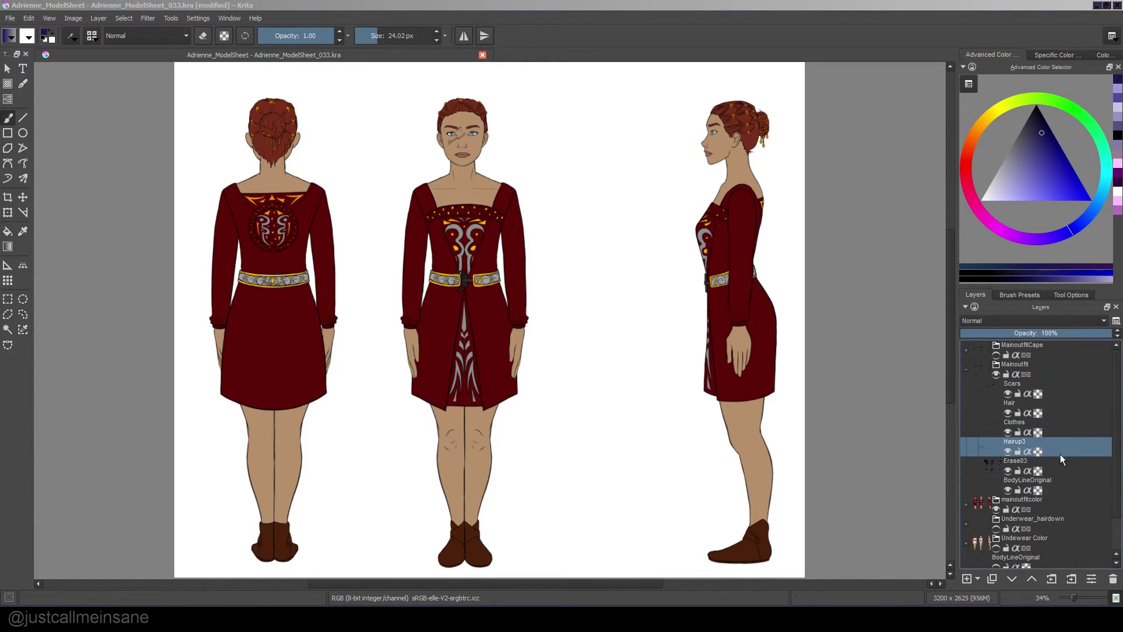
left_click(1062, 468)
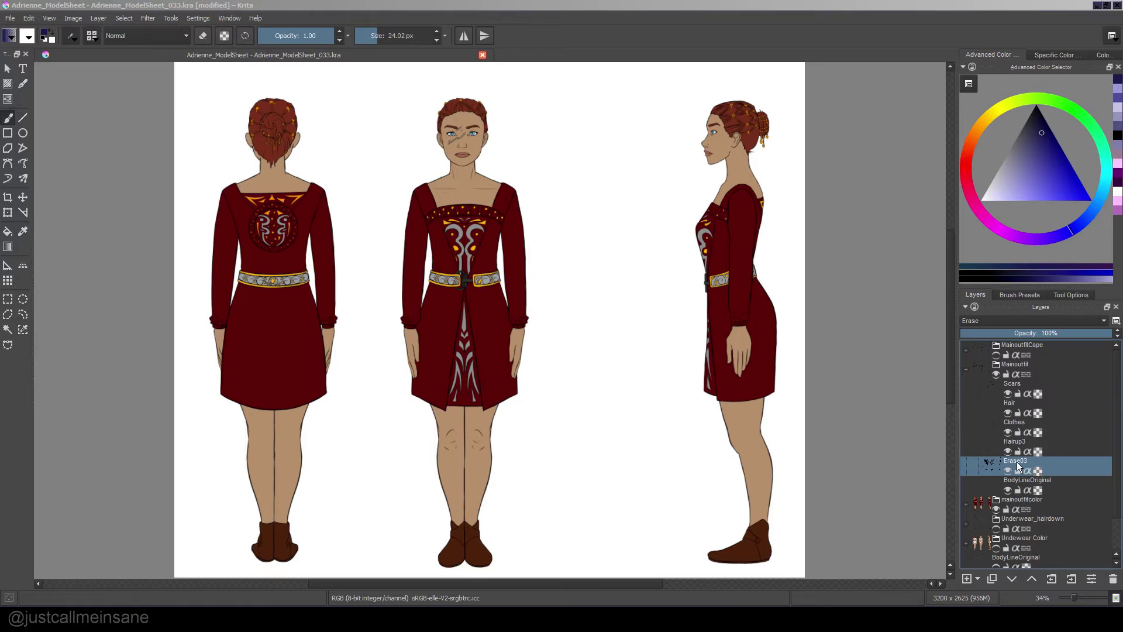
left_click(984, 322)
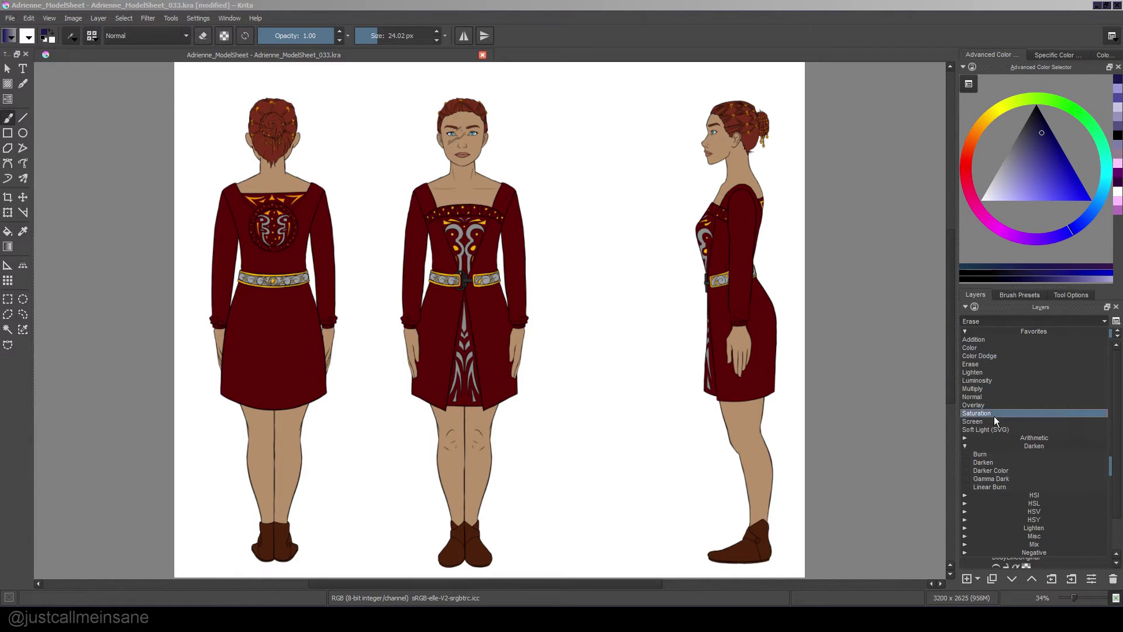
left_click(1002, 319)
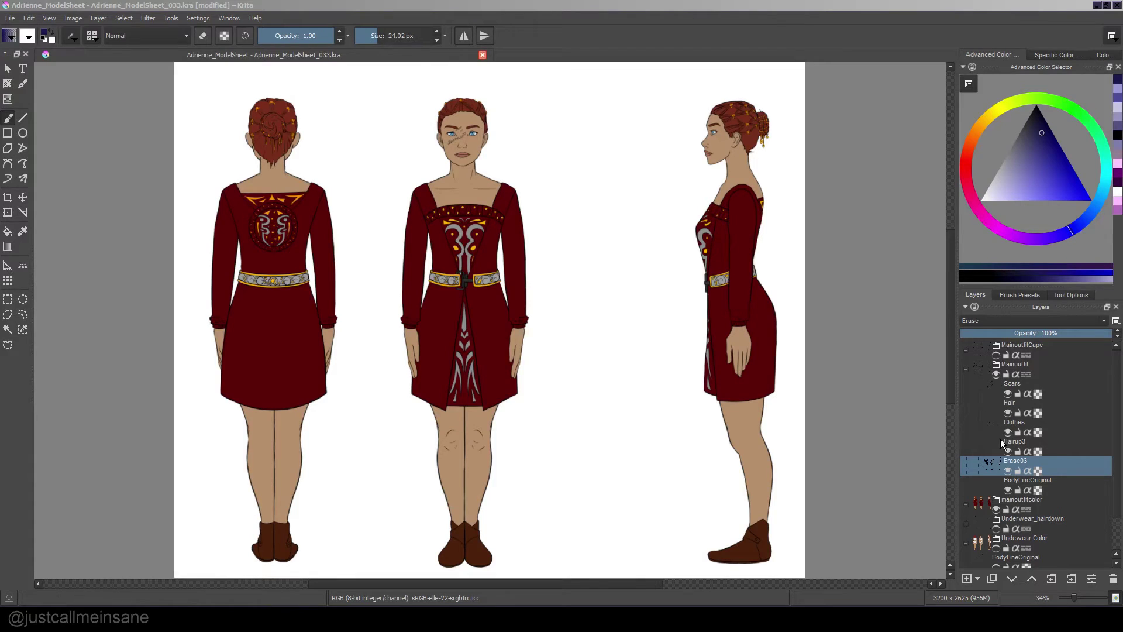
- Hide the Erase03 layer and the mainoutfitcolor group, and toggle the Mainoutfit group off and on
left_click(1009, 470)
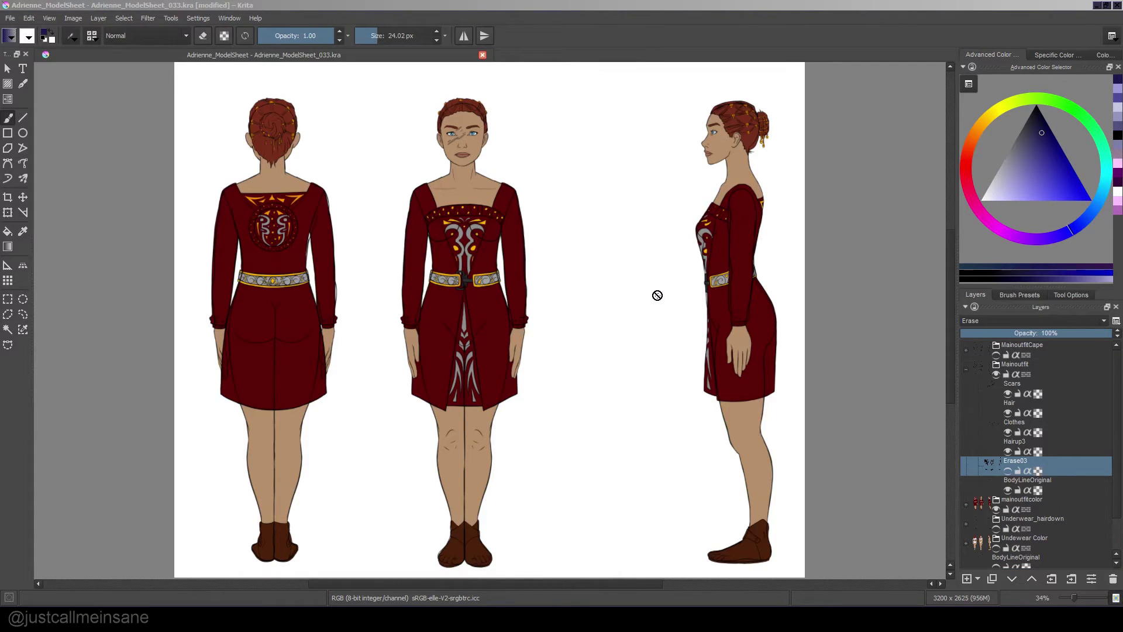
left_click(996, 509)
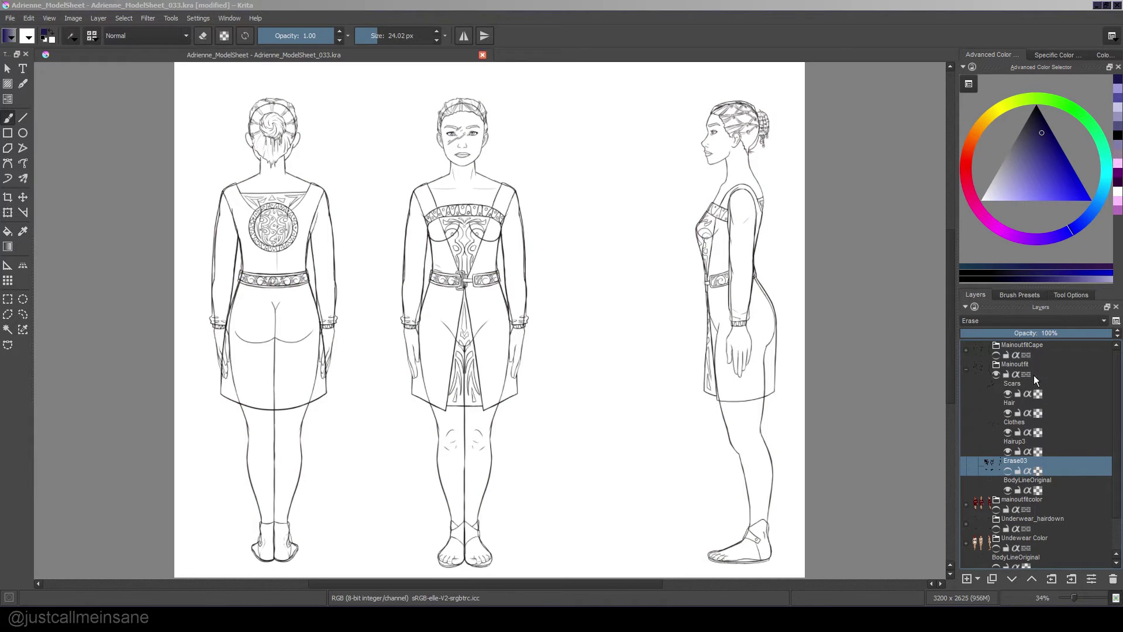
left_click(995, 374)
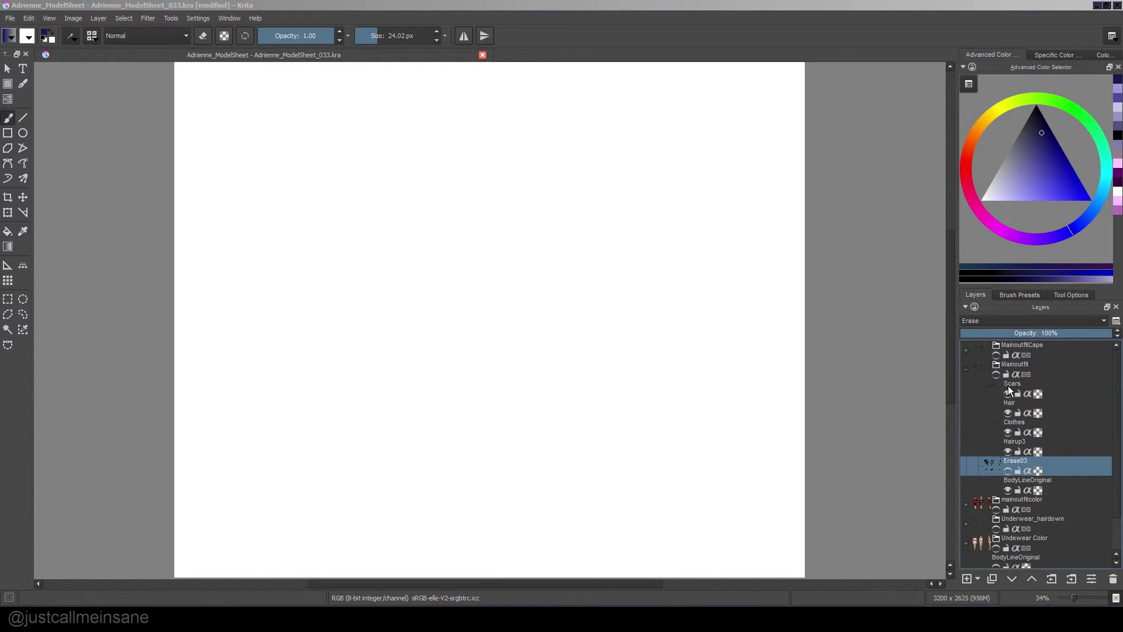
left_click(996, 374)
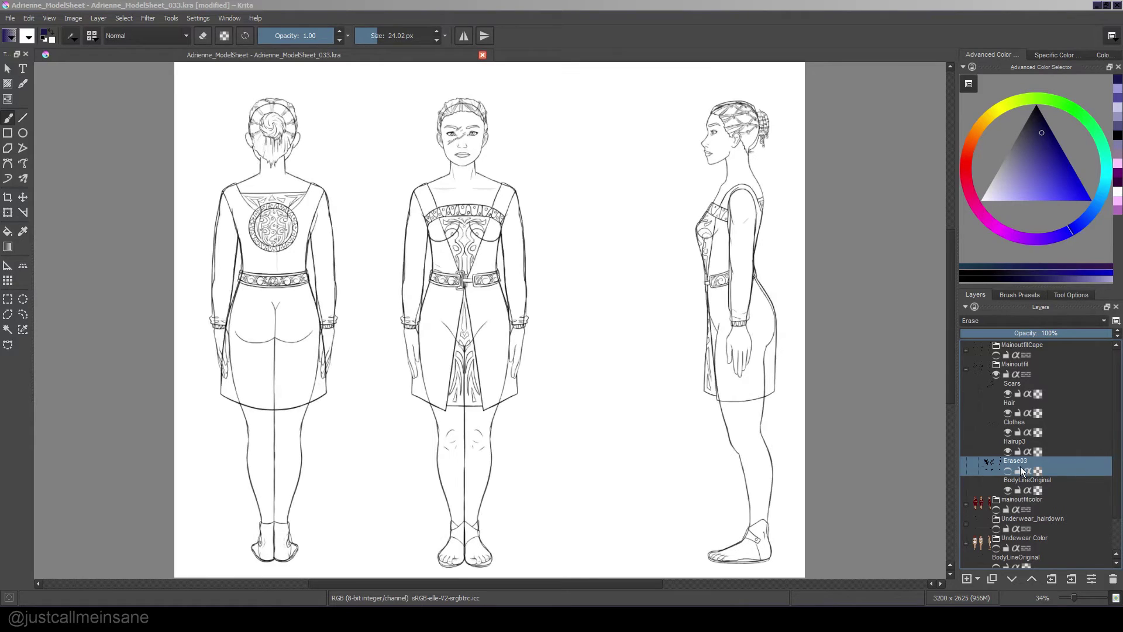
- Hide the Clothes layer to view the body line art underneath, and show it again
left_click(1011, 435)
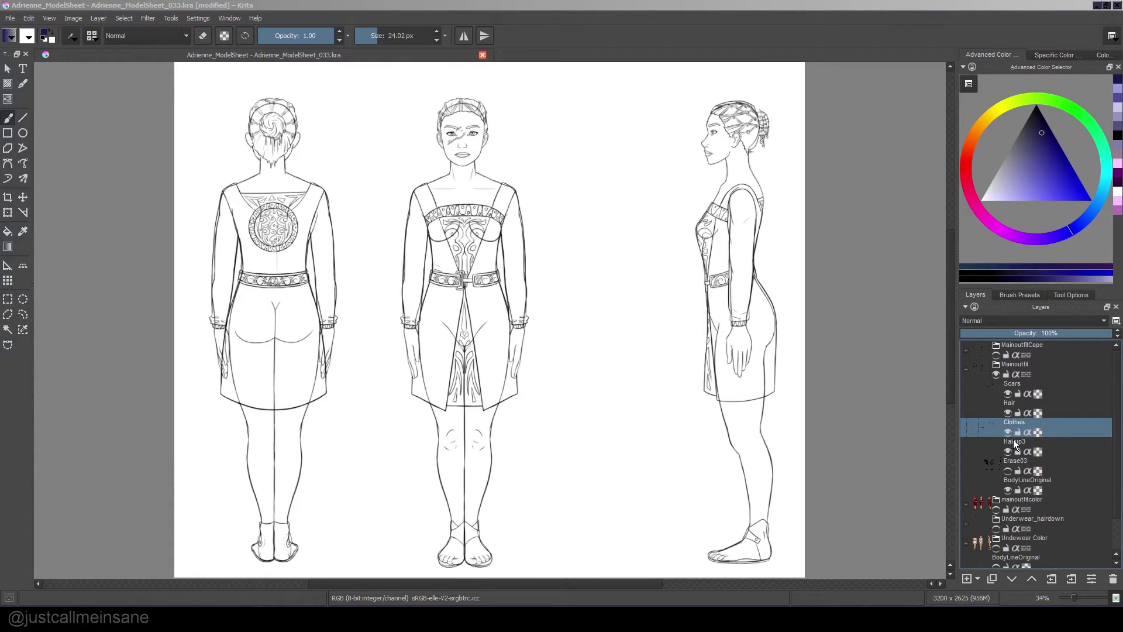
left_click(1007, 433)
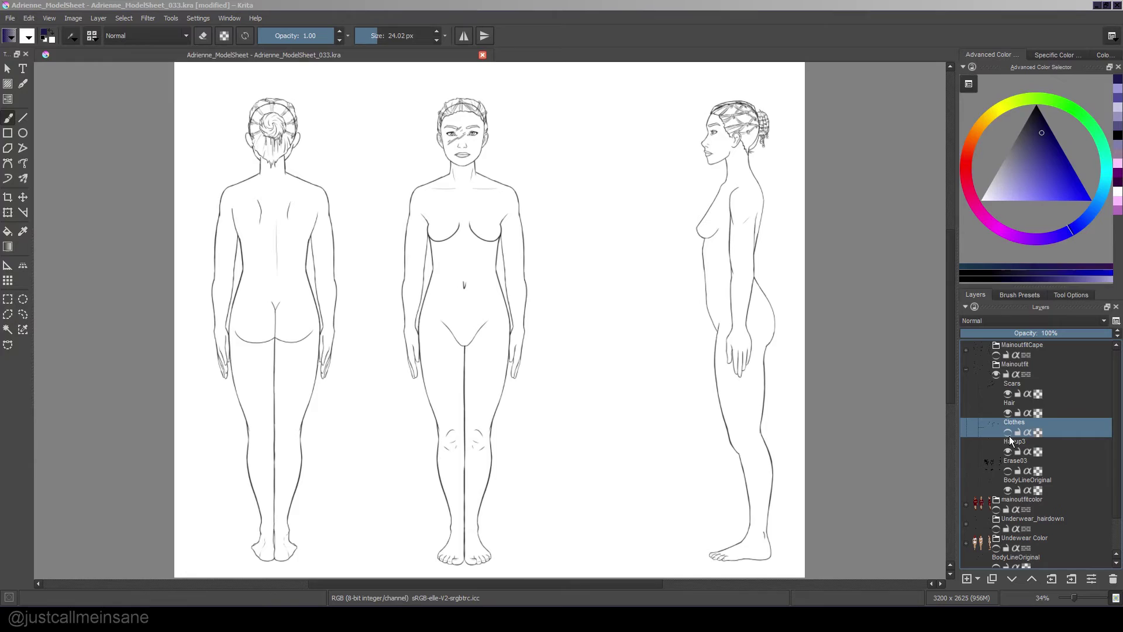
left_click(1008, 432)
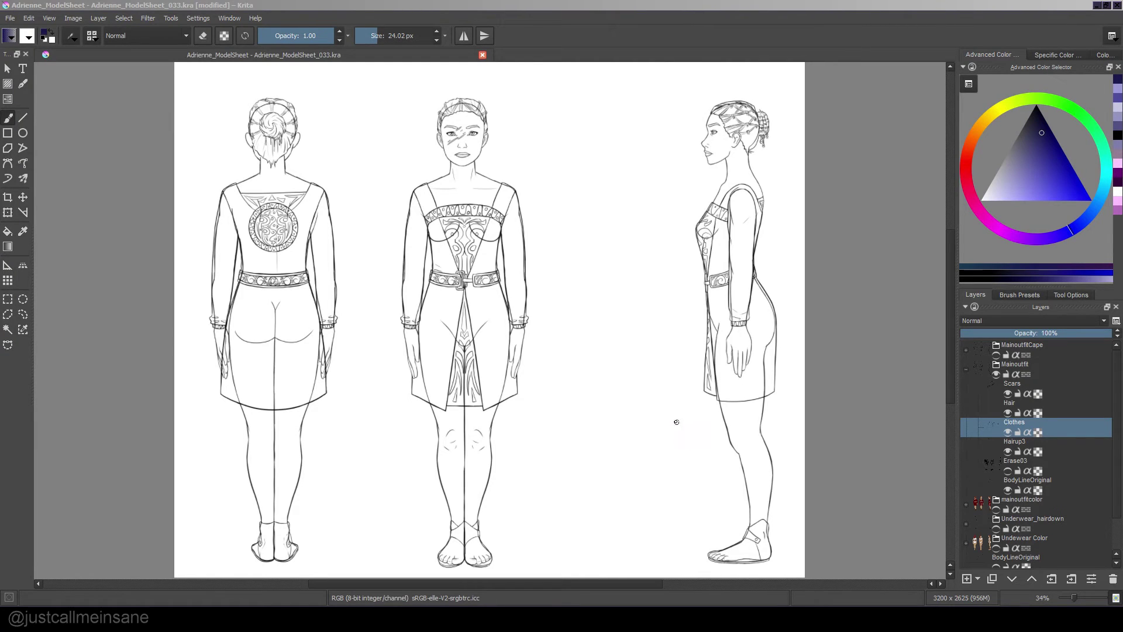
- Show the Erase03 layer to compare how it masks the body lines, and hide it again
left_click(1065, 467)
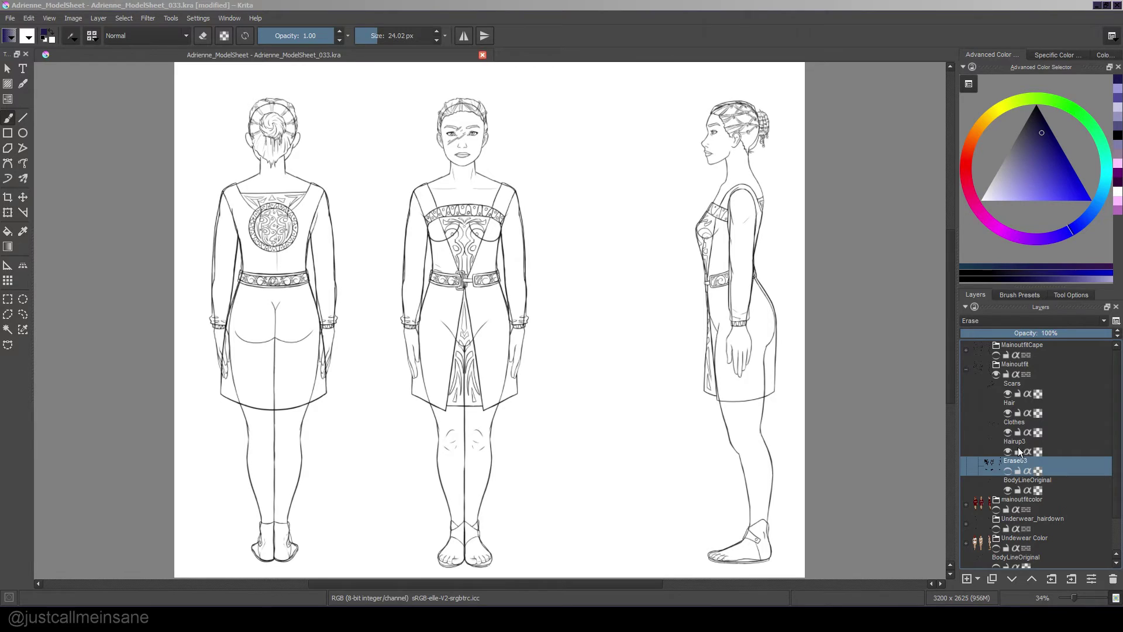
left_click(1007, 471)
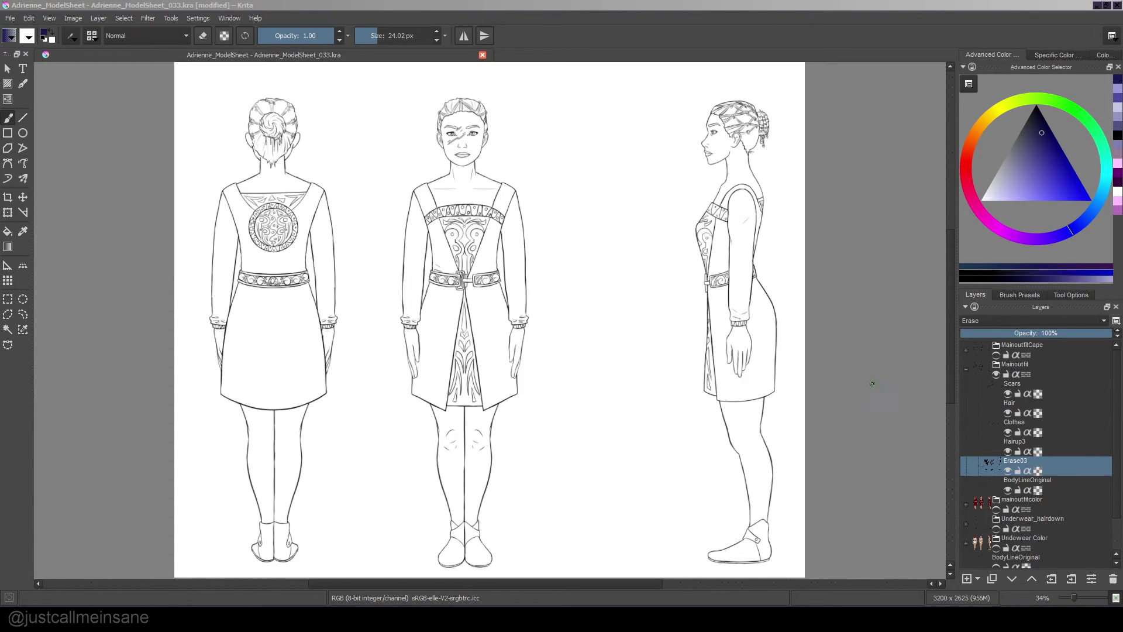
left_click(1007, 471)
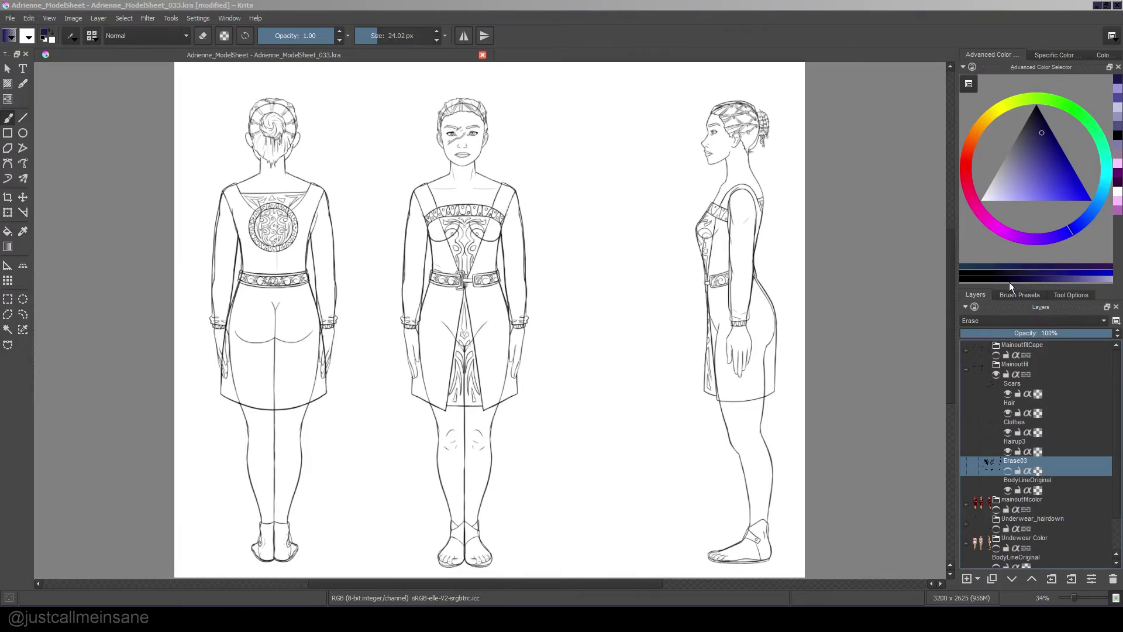
- Add a new layer above Erase03, set its blending mode to Erase and choose the customepen brush
left_click(1005, 323)
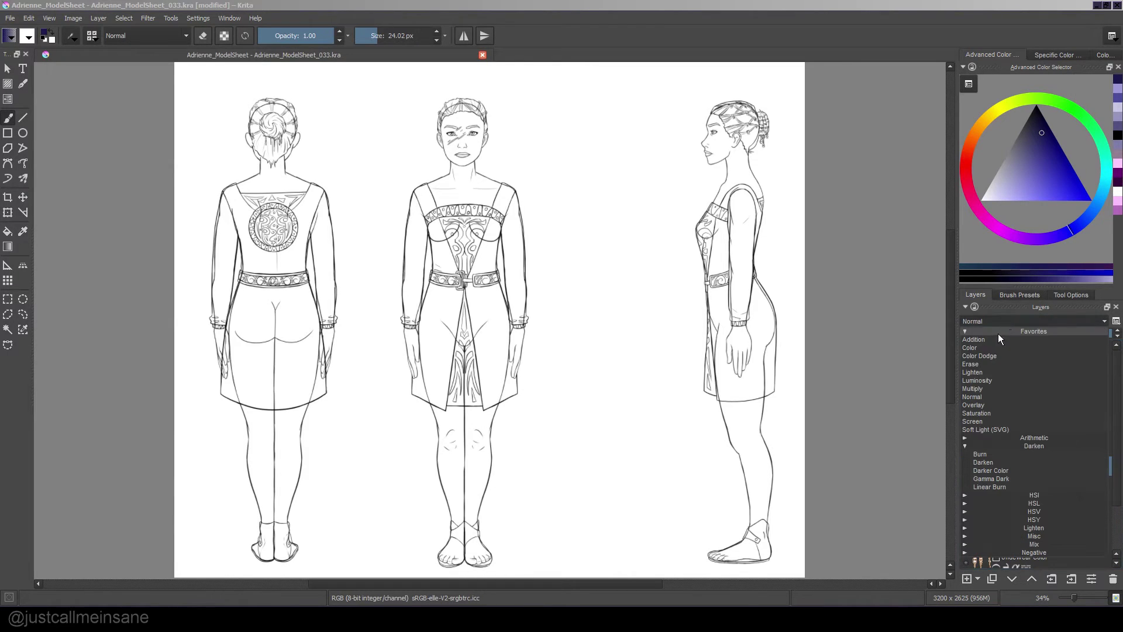
left_click(1018, 365)
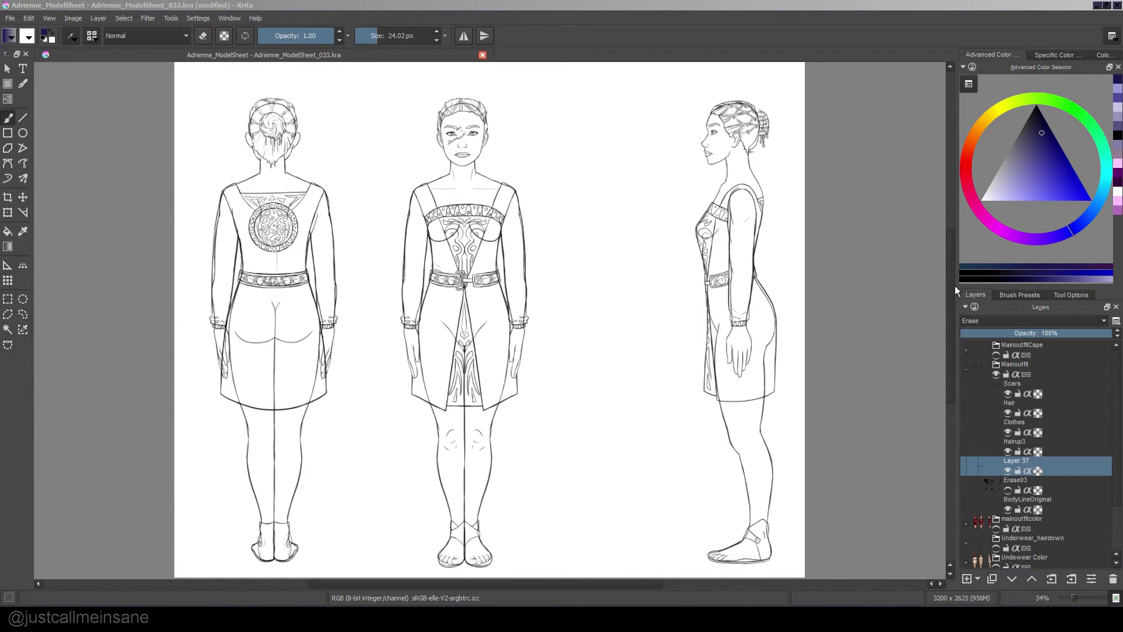
right_click(459, 232)
left_click(432, 223)
- Paint large strokes on the Erase layer over the front figure's torso and face and the side figure's head and body
mouse_move(459, 229)
left_mouse_down()
mouse_move(435, 239)
mouse_move(423, 214)
mouse_move(449, 234)
mouse_move(479, 193)
mouse_move(477, 247)
mouse_move(502, 220)
left_mouse_up()
mouse_move(427, 282)
left_mouse_down()
mouse_move(470, 327)
mouse_move(445, 345)
left_mouse_up()
mouse_move(417, 237)
left_mouse_down()
mouse_move(404, 289)
mouse_move(412, 197)
mouse_move(439, 256)
mouse_move(426, 270)
mouse_move(426, 308)
mouse_move(411, 291)
mouse_move(408, 302)
mouse_move(416, 266)
mouse_move(516, 231)
mouse_move(519, 285)
mouse_move(495, 181)
mouse_move(454, 174)
mouse_move(469, 161)
mouse_move(460, 174)
mouse_move(479, 201)
mouse_move(472, 126)
mouse_move(444, 127)
mouse_move(479, 129)
left_mouse_up()
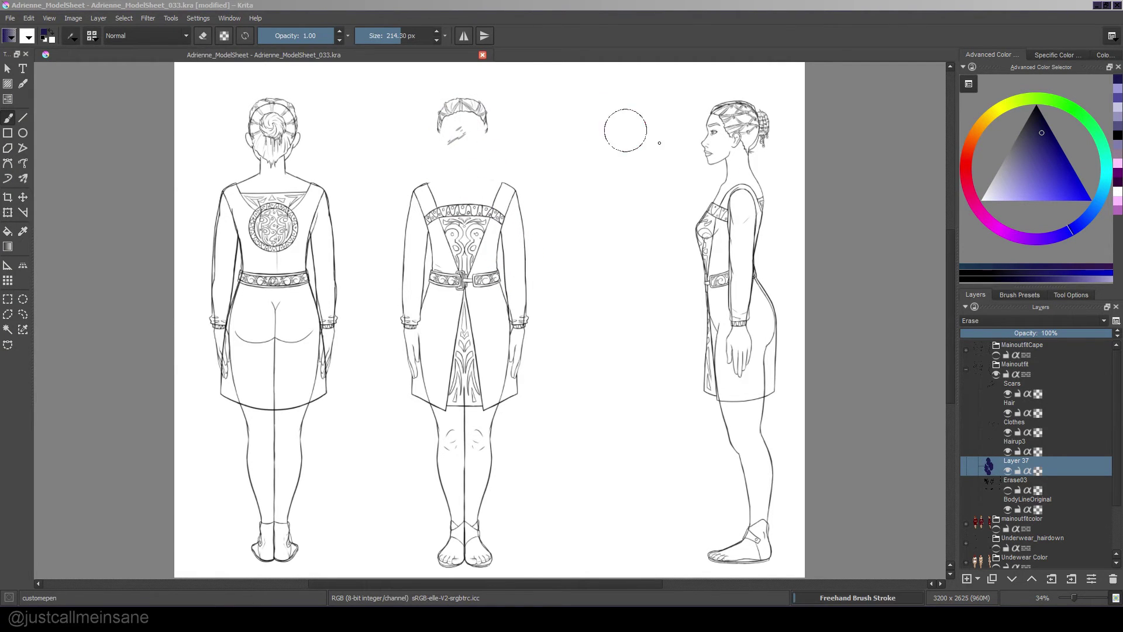
left_click_drag(723, 133, 730, 176)
left_click_drag(737, 438, 647, 381)
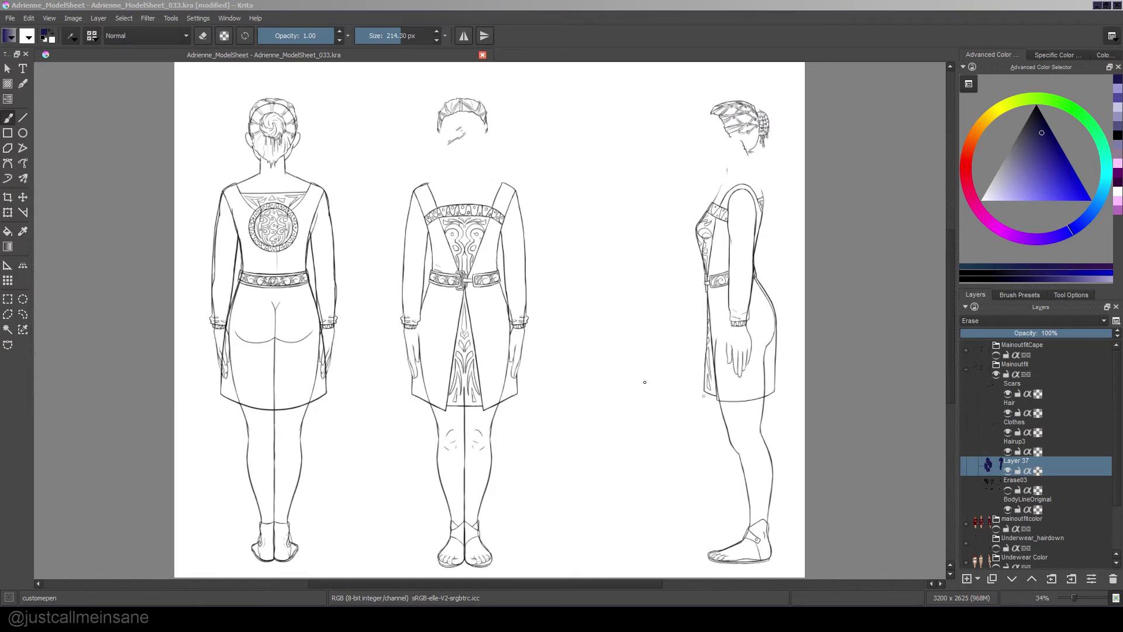
- Paint large Erase-layer strokes on Layer 37 over the back figure's hips, back, shoulders, neck and head
left_click_drag(293, 303, 258, 297)
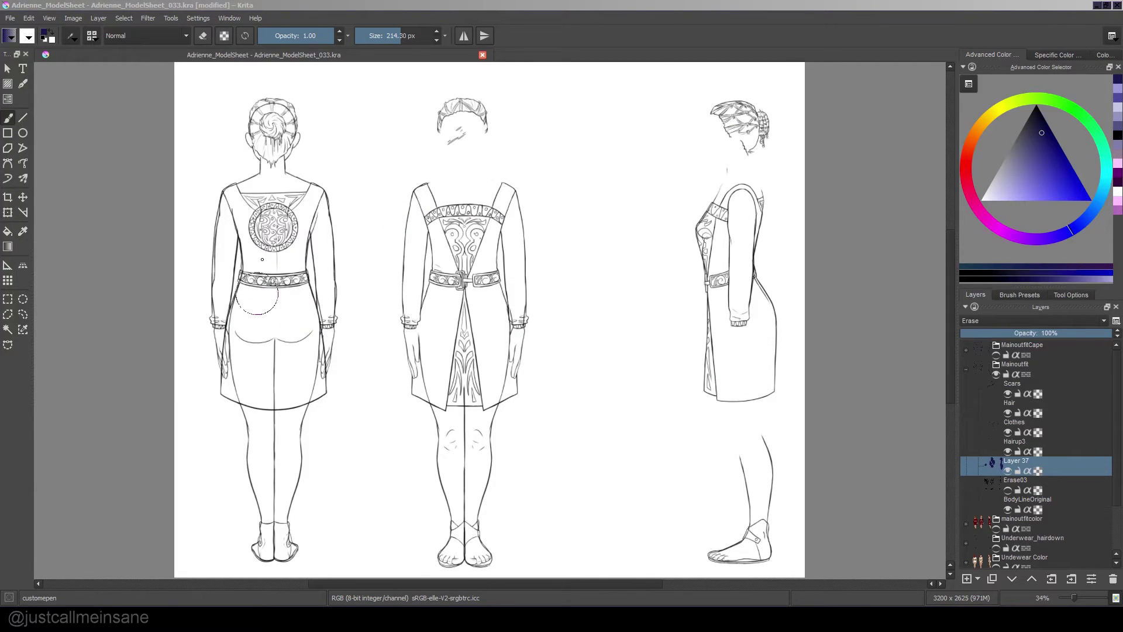
mouse_move(317, 236)
left_mouse_down()
mouse_move(239, 192)
mouse_move(279, 161)
mouse_move(275, 126)
left_mouse_up()
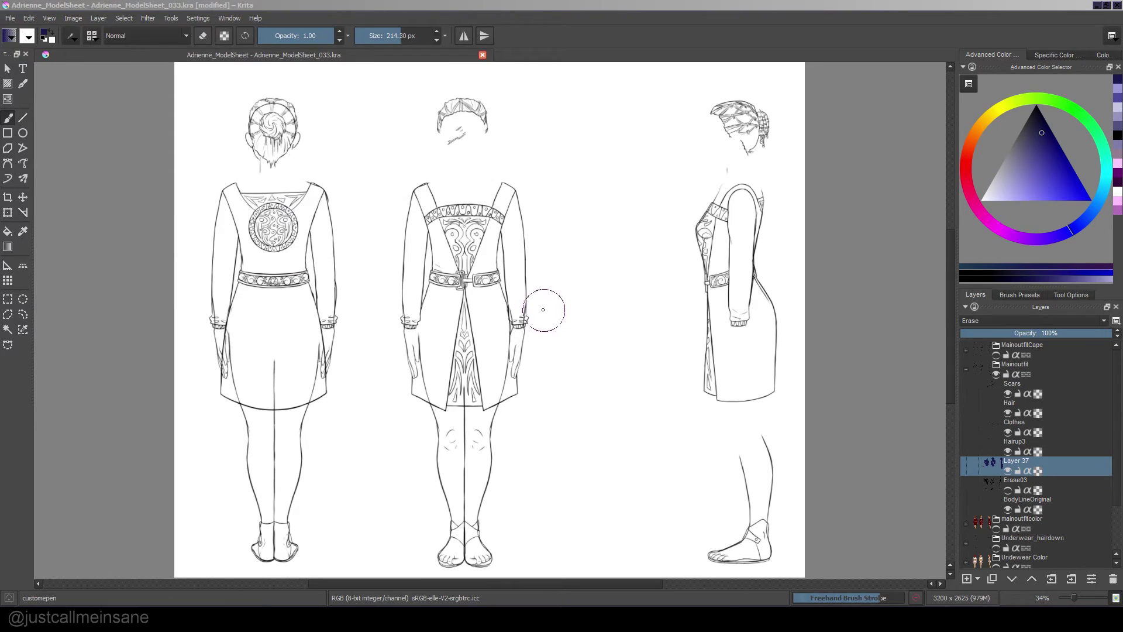
mouse_move(538, 297)
left_mouse_down()
mouse_move(542, 264)
mouse_move(542, 315)
left_mouse_up()
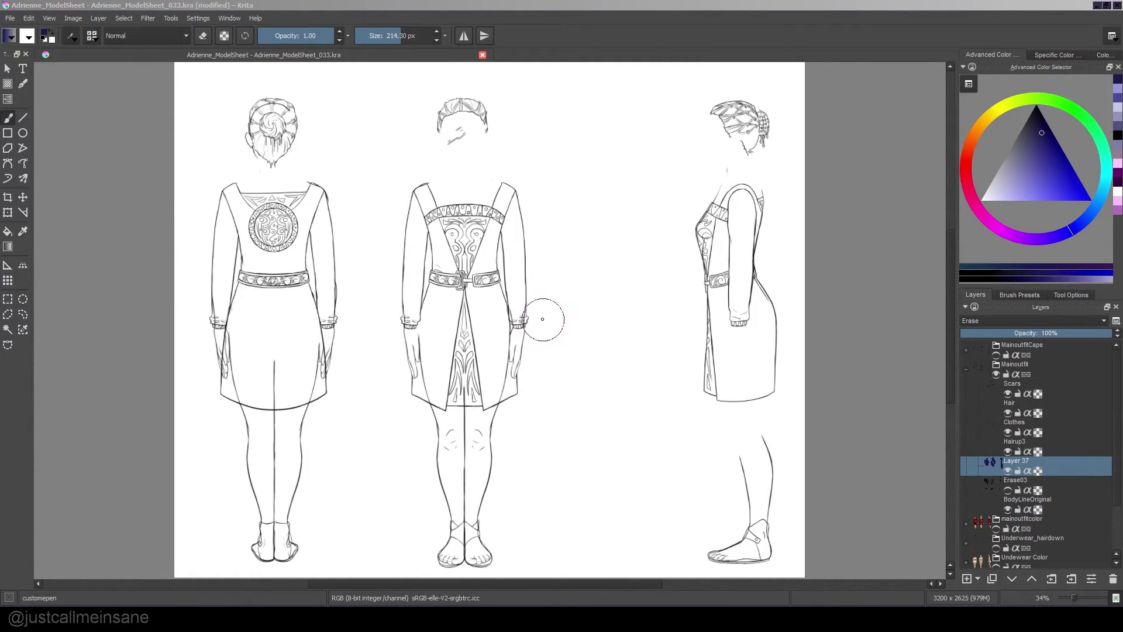
- Switch Layer 37 to Normal blending to view its painted strokes, toggle its visibility, and restore the Erase mode
left_click(987, 321)
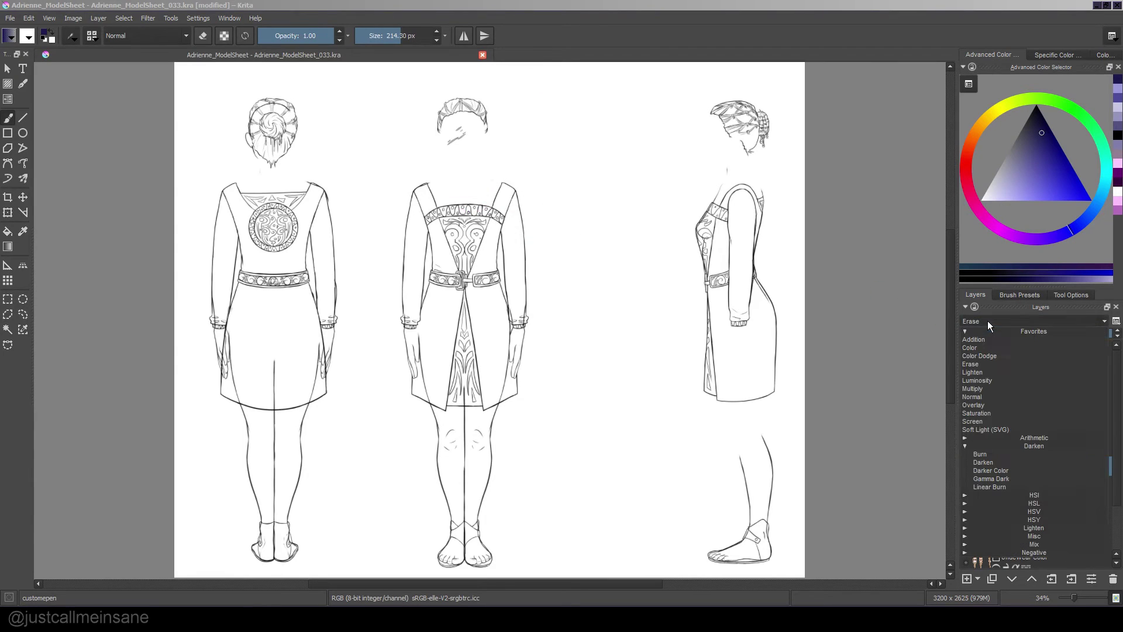
left_click(984, 397)
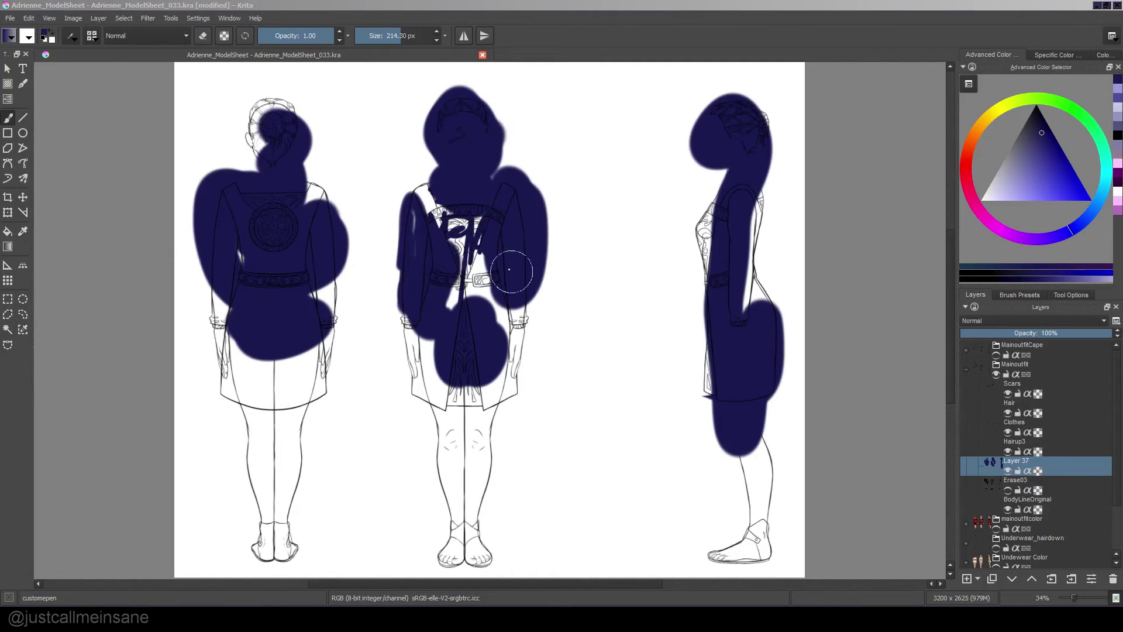
left_click(1008, 471)
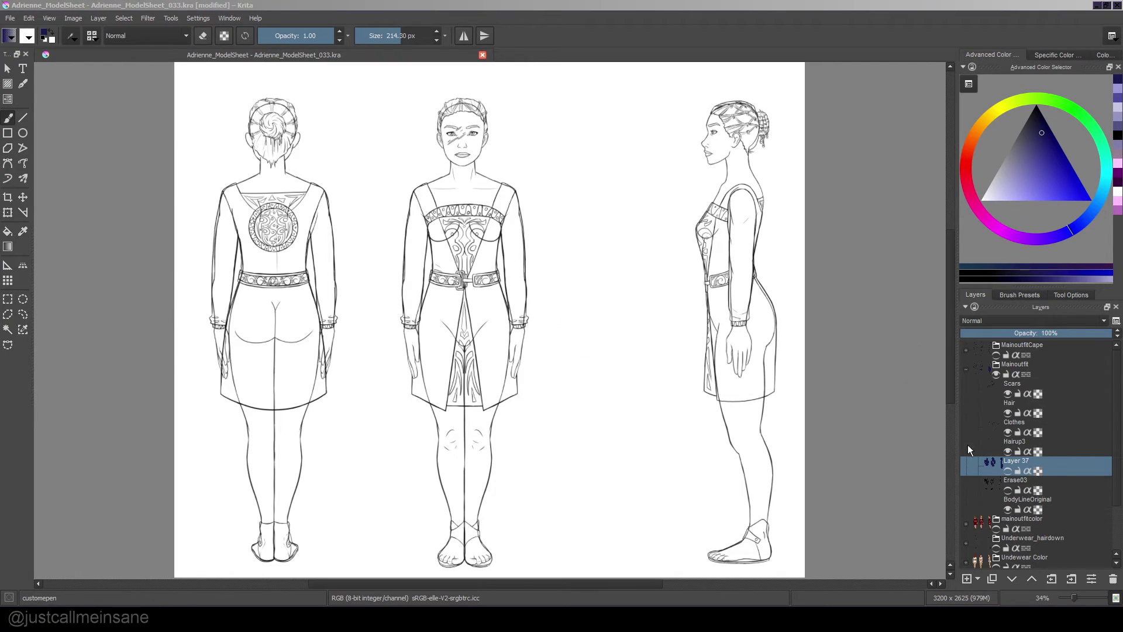
left_click(1008, 471)
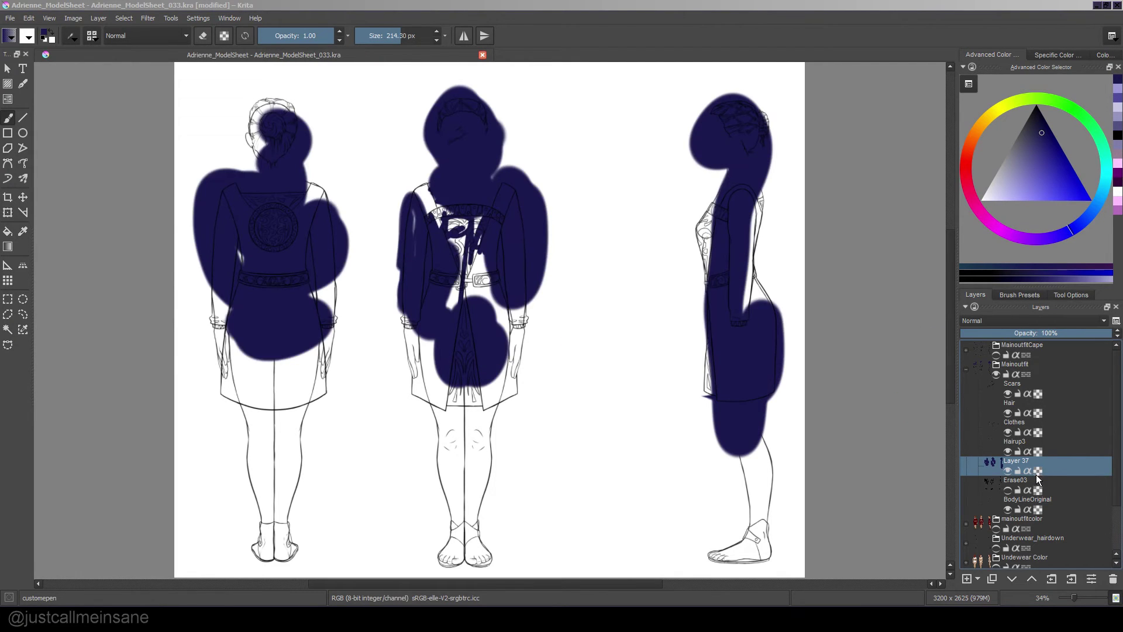
left_click(995, 318)
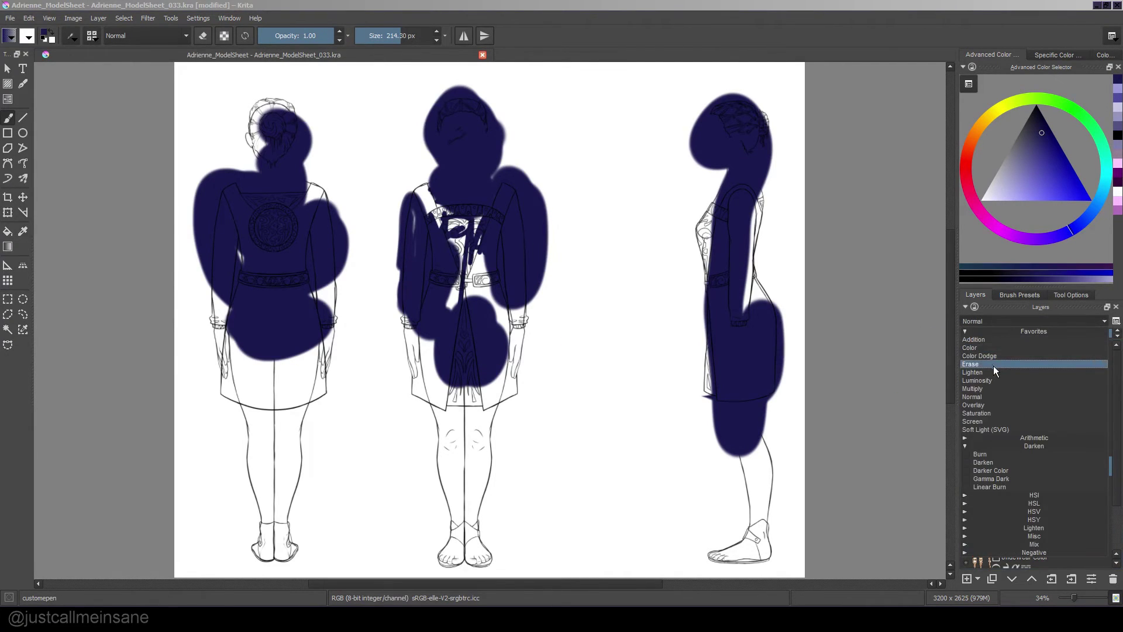
left_click(992, 365)
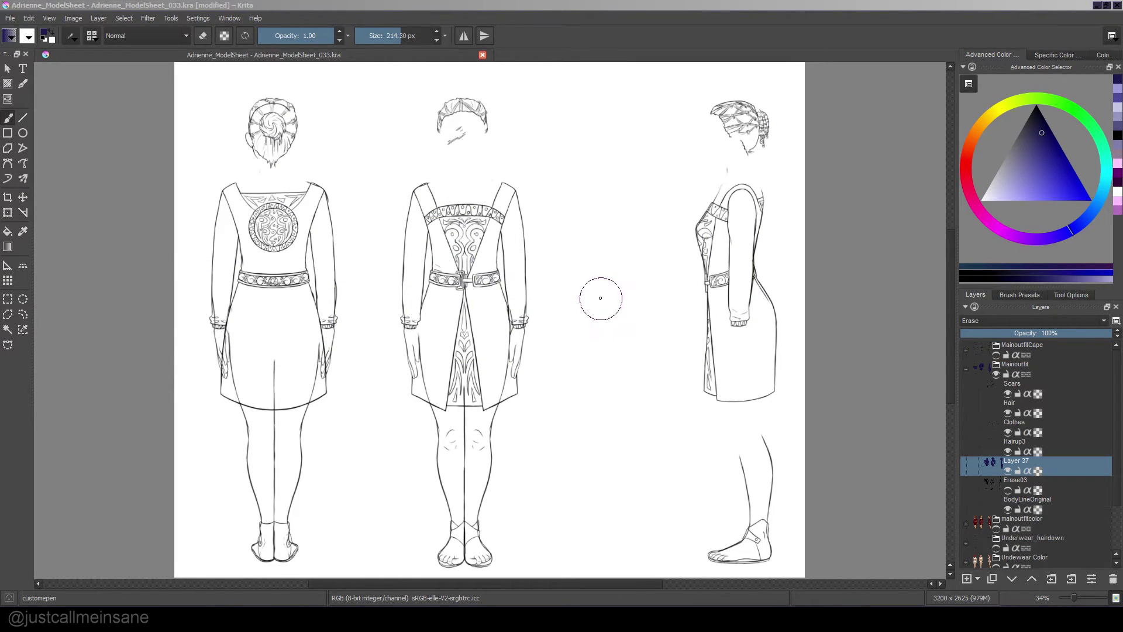
- Hide Layer 37 and show the Erase03 layer to mask the body lines under the clothes
left_click(1007, 471)
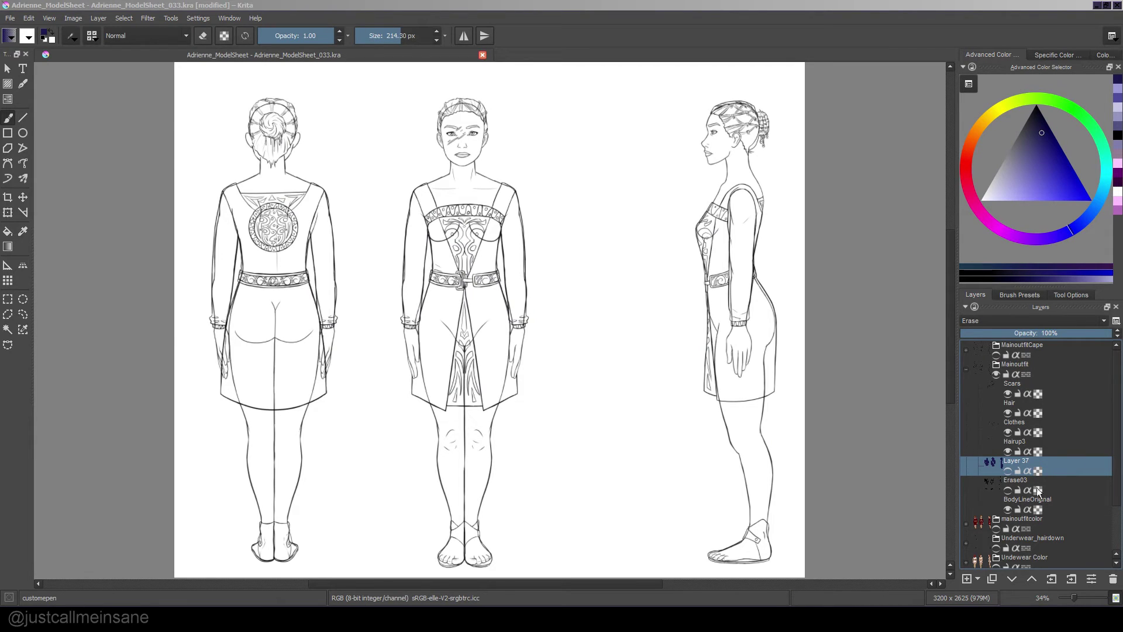
left_click(1008, 490)
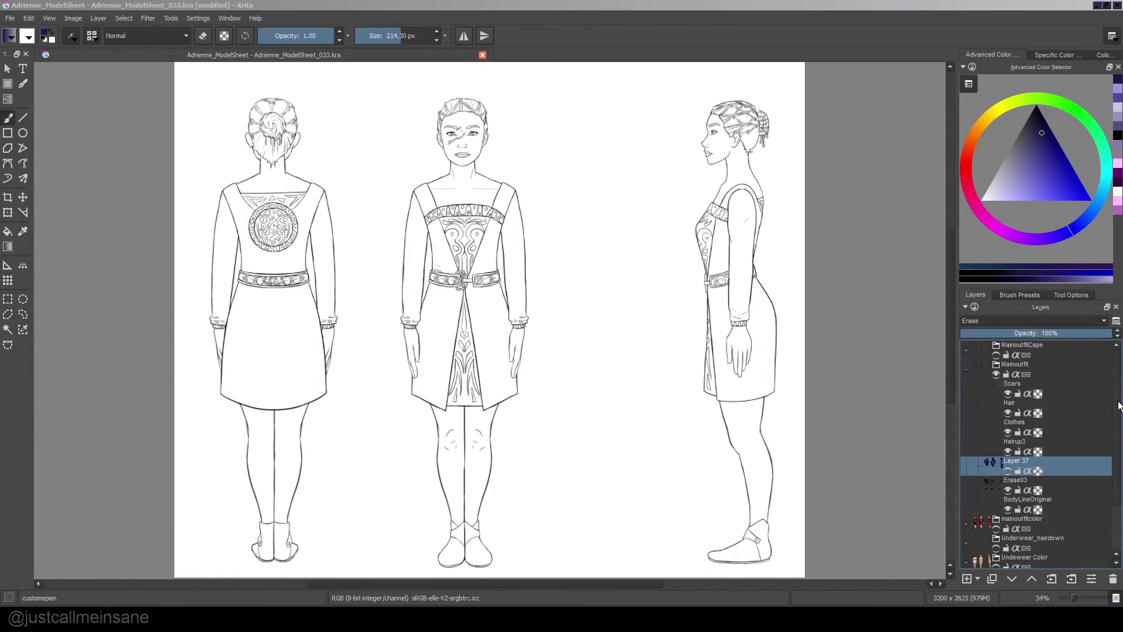
left_click(967, 370)
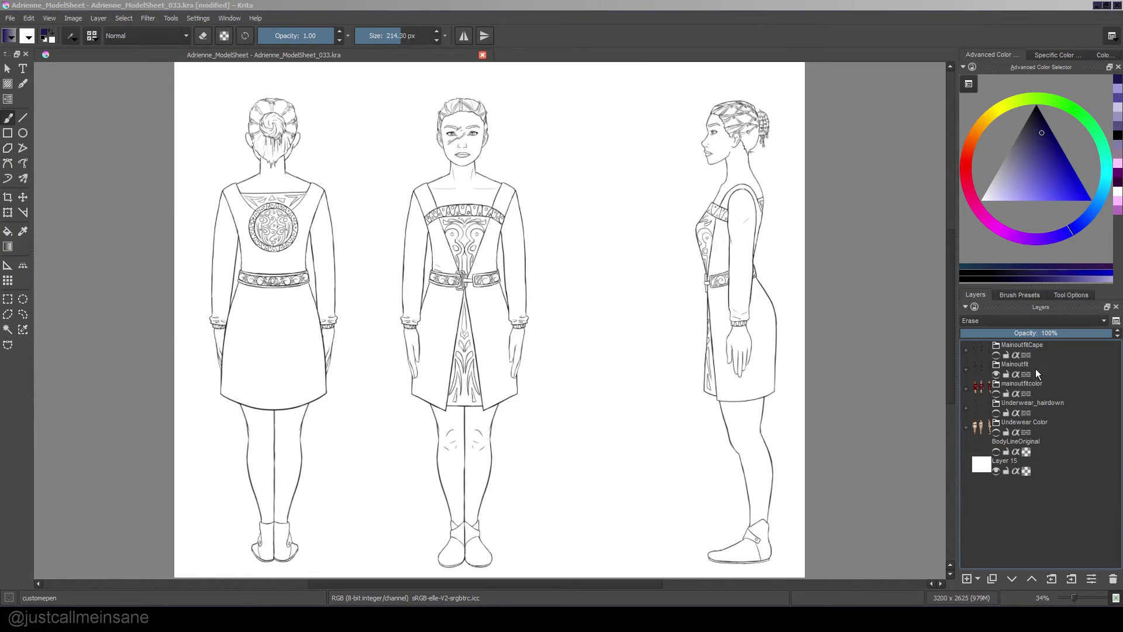
left_click(966, 368)
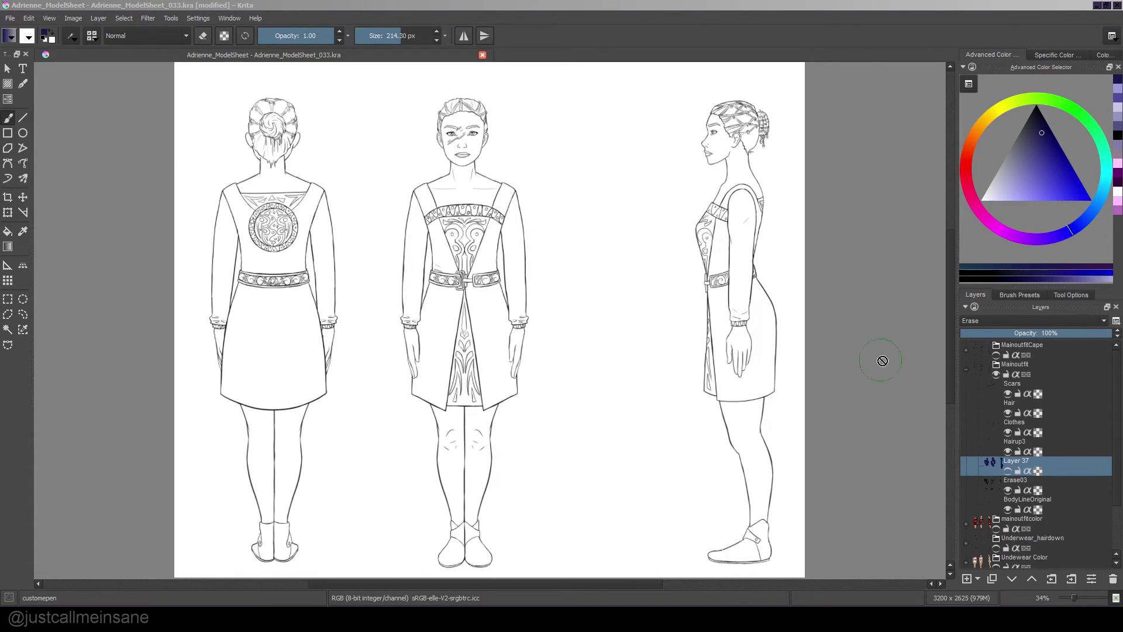
- Show the mainoutfitcolor group and the MainoutfitCape line art group
left_click(1099, 368)
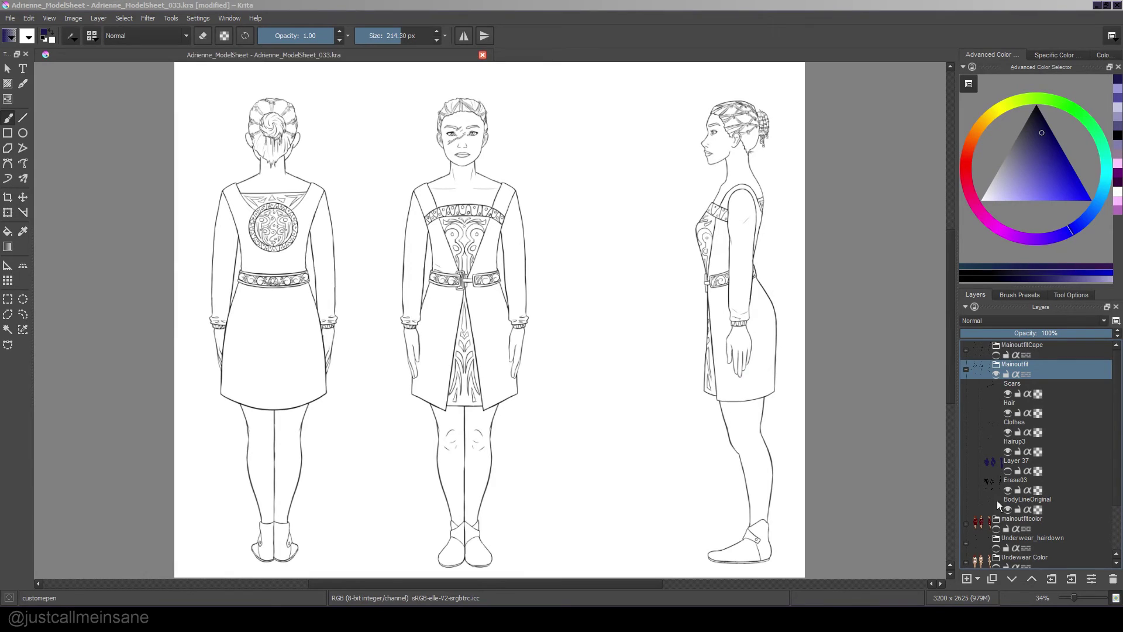
left_click(995, 529)
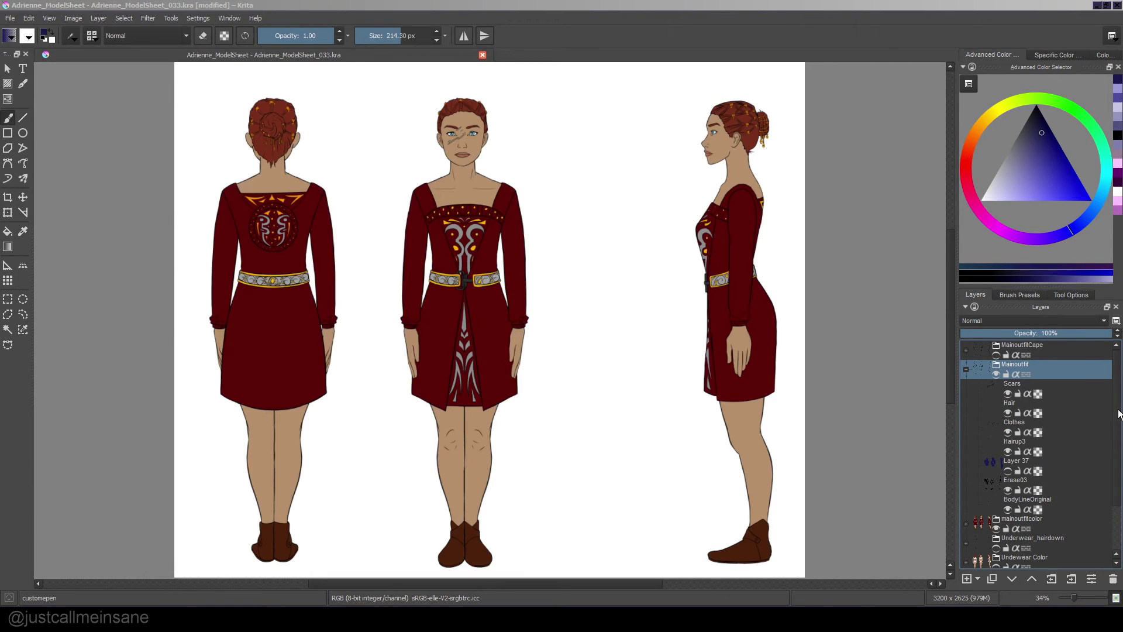
scroll(1020, 468, "down", 1)
scroll(1117, 391, "up", 1)
left_click(995, 354)
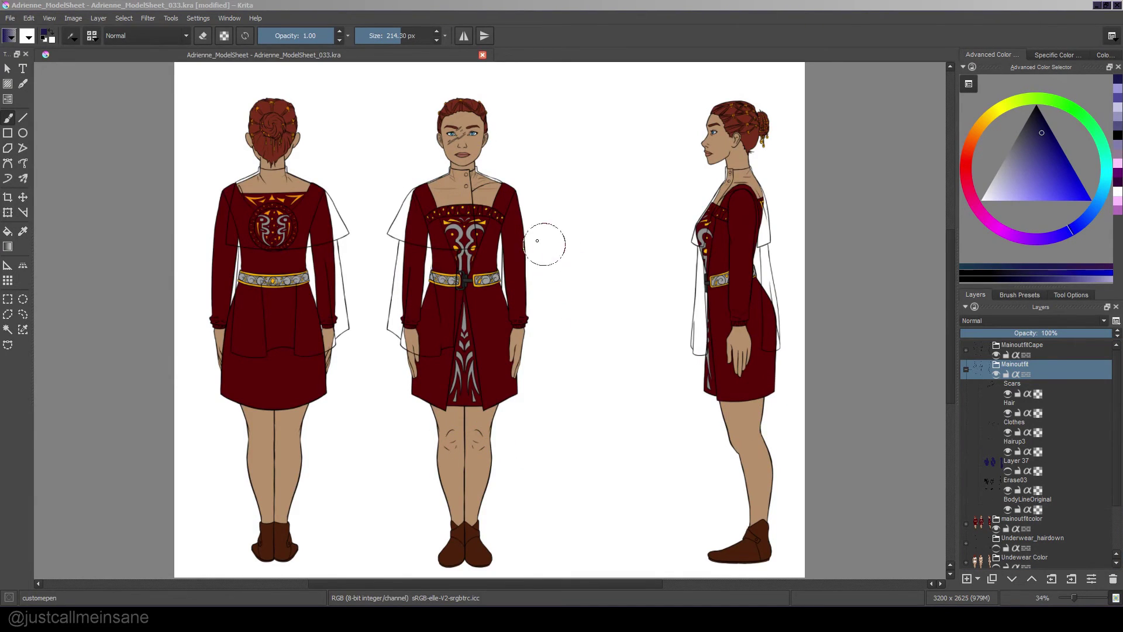
- Collapse the Mainoutfit group and show the Cape color layer inside the mainoutfitcolor group
left_click(966, 369)
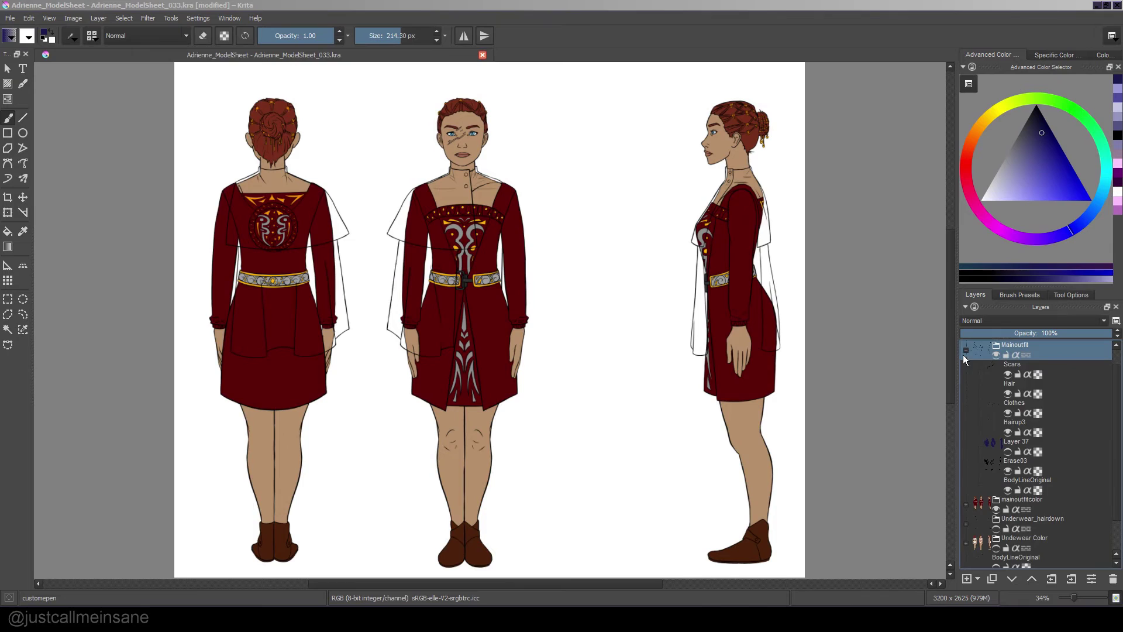
left_click(1006, 390)
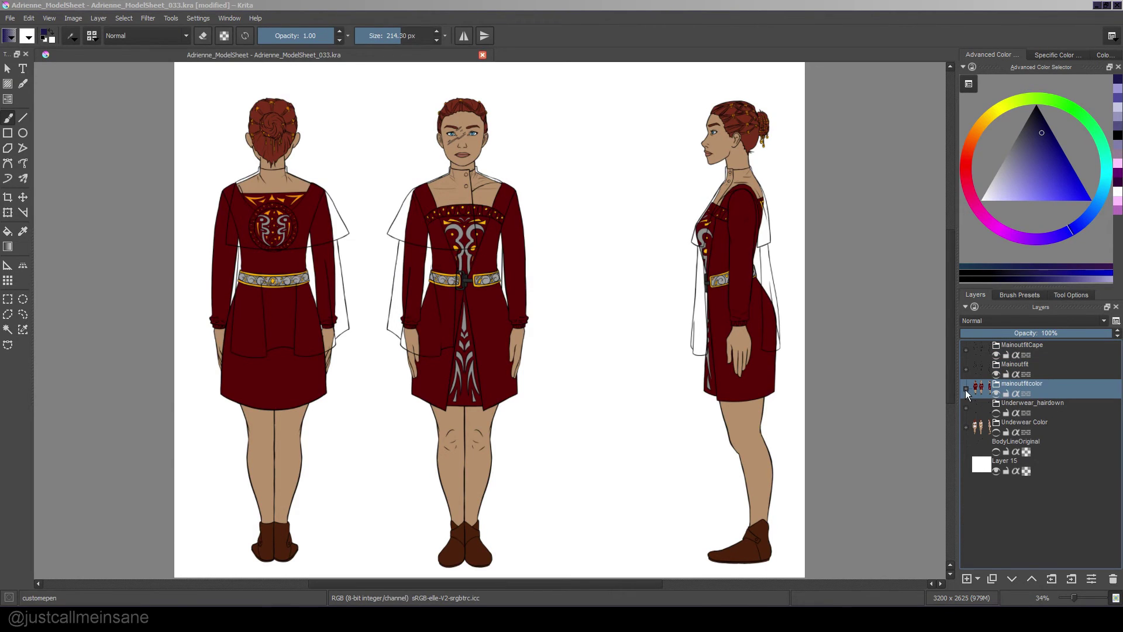
left_click(965, 389)
left_click(1007, 413)
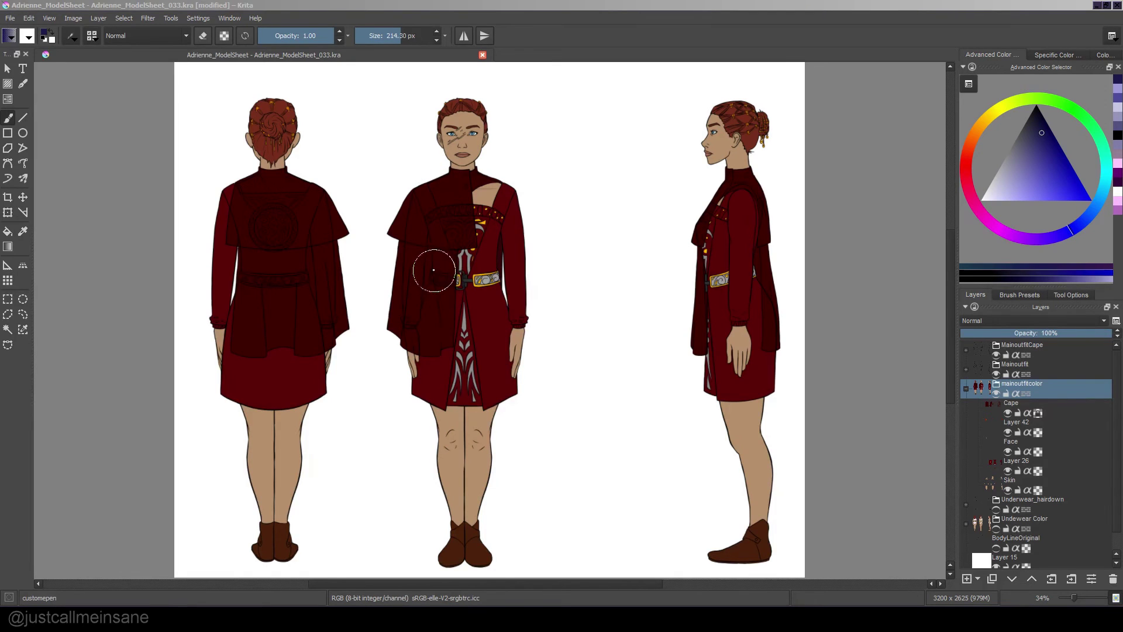
- Hide the Mainoutfit line art group and select the Cape layer inside the MainoutfitCape group
left_click(966, 370)
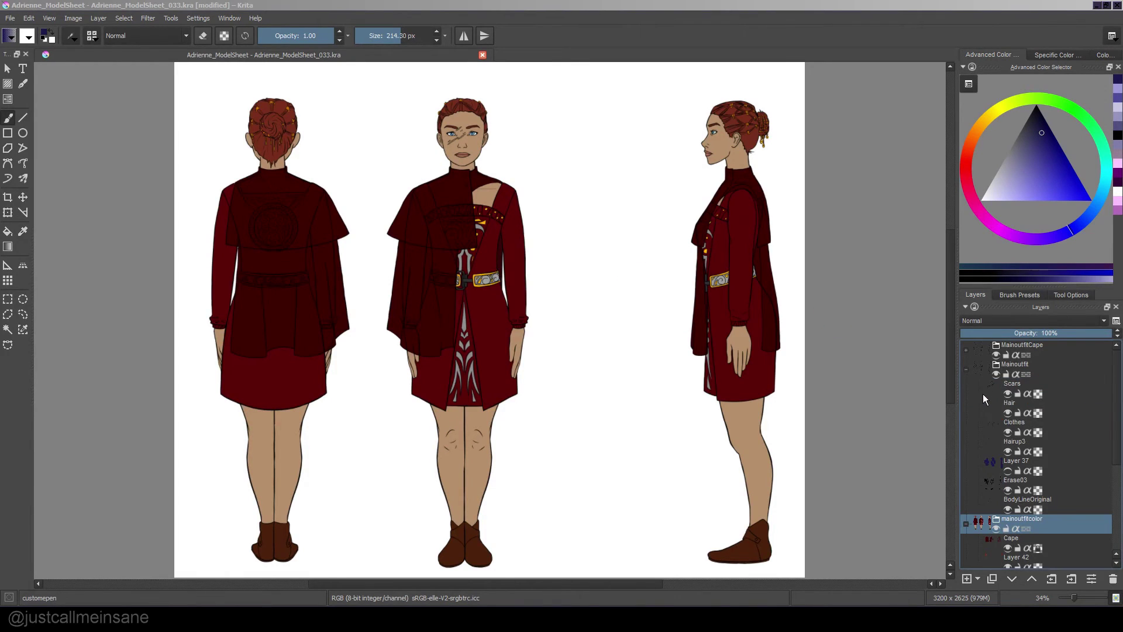
left_click(967, 369)
left_click(969, 351)
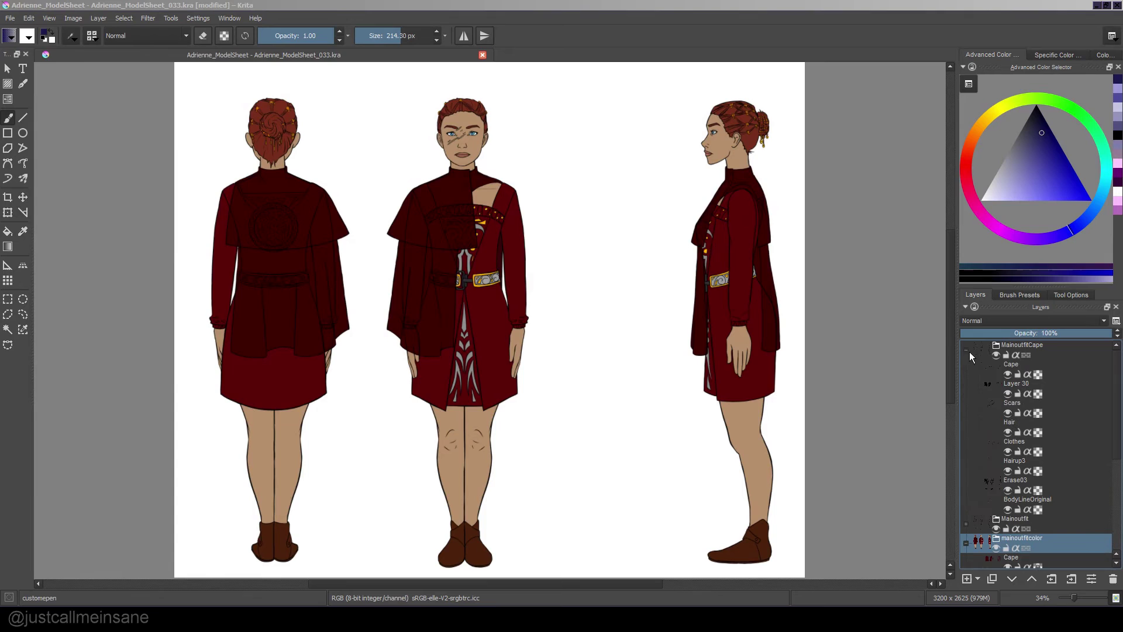
left_click(966, 350)
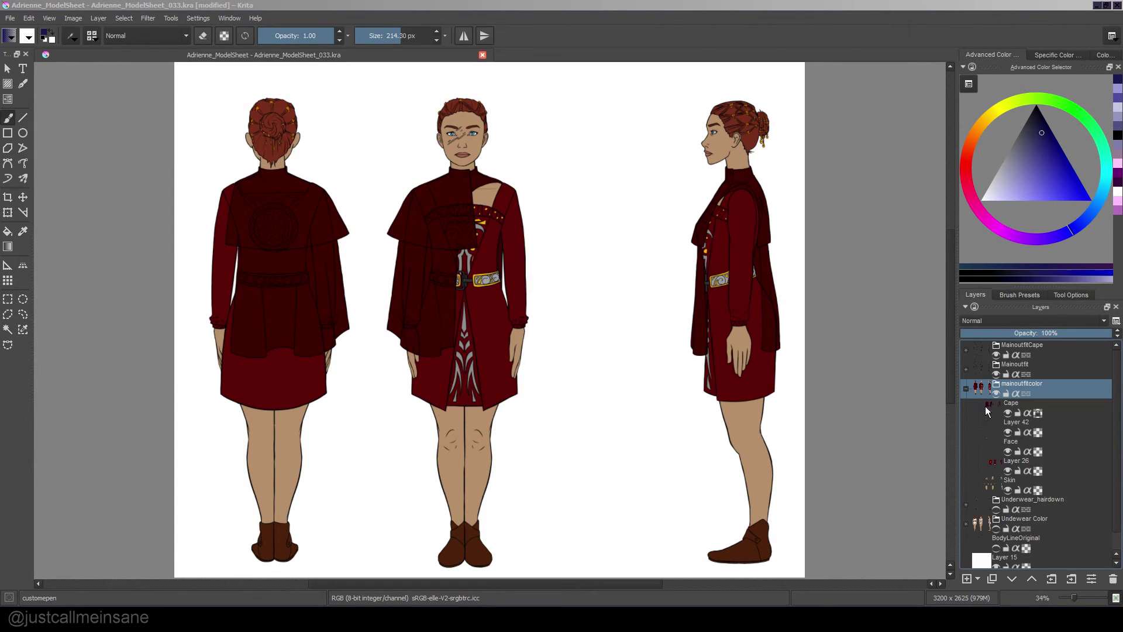
left_click(966, 389)
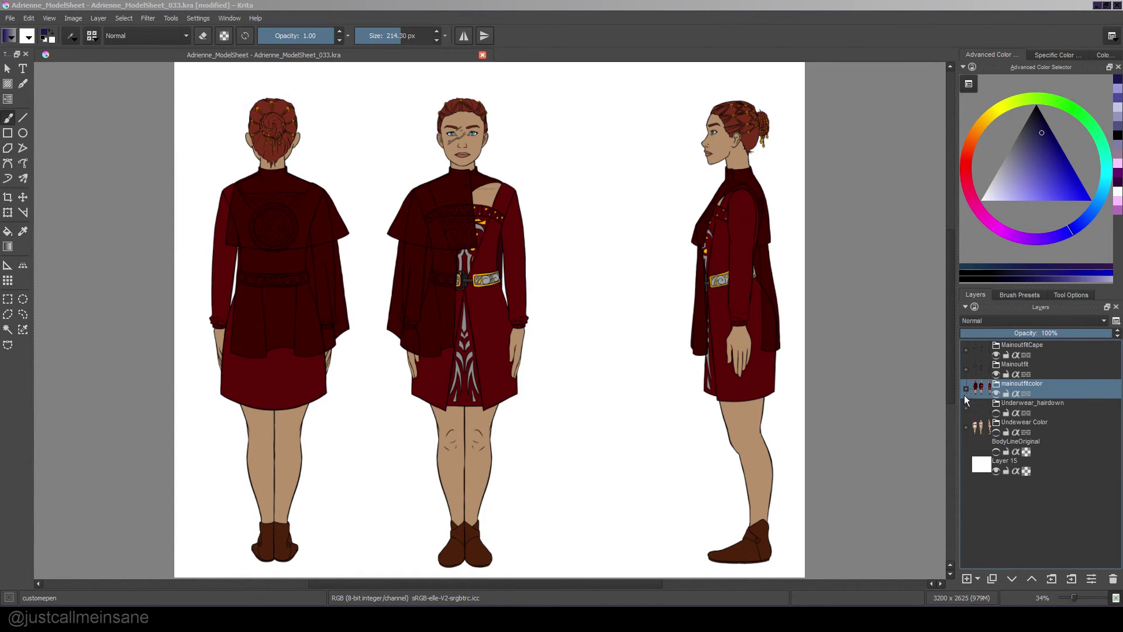
left_click(965, 389)
left_click(988, 374)
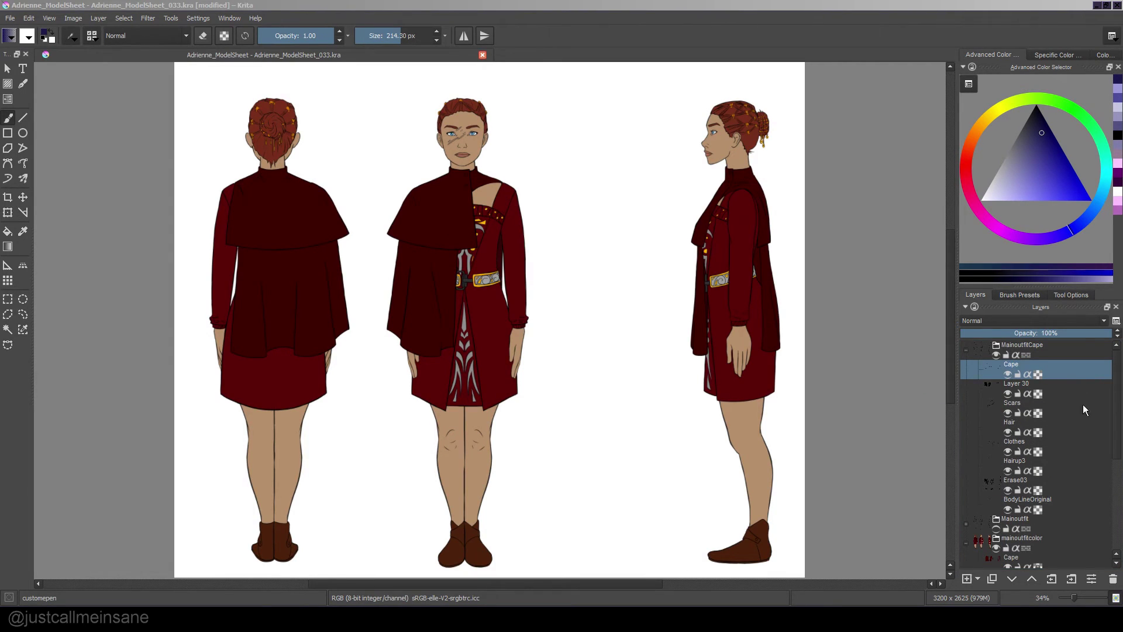
- Look through the MainoutfitCape group's layers and select its Erase03 layer
scroll(1114, 389, "down", 1)
scroll(1115, 389, "up", 1)
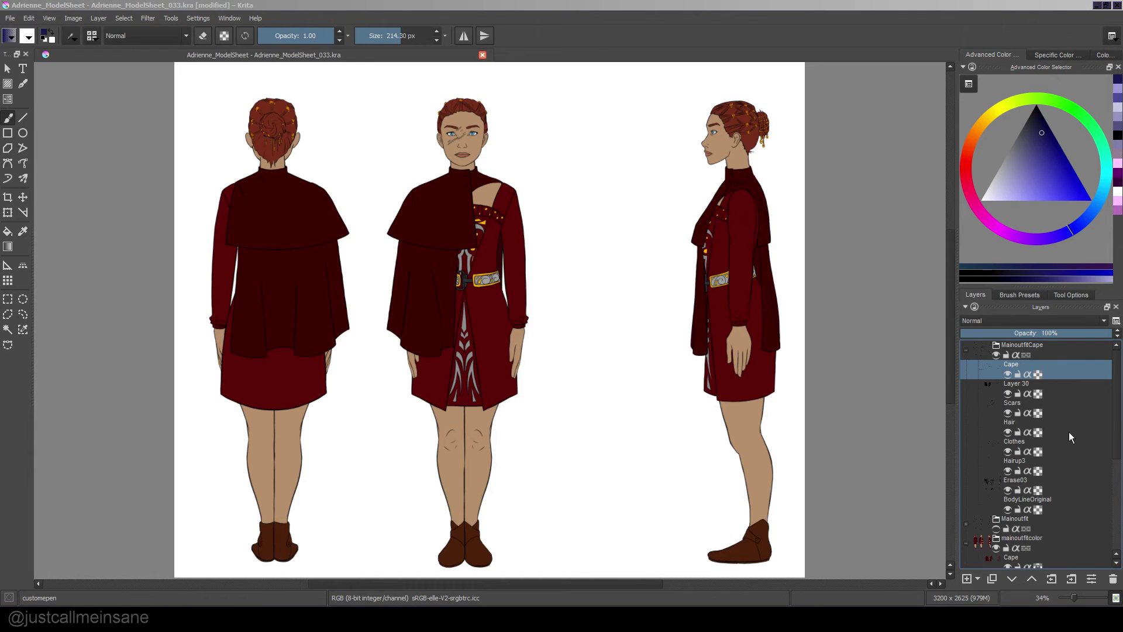
left_click(1042, 520)
left_click(996, 547)
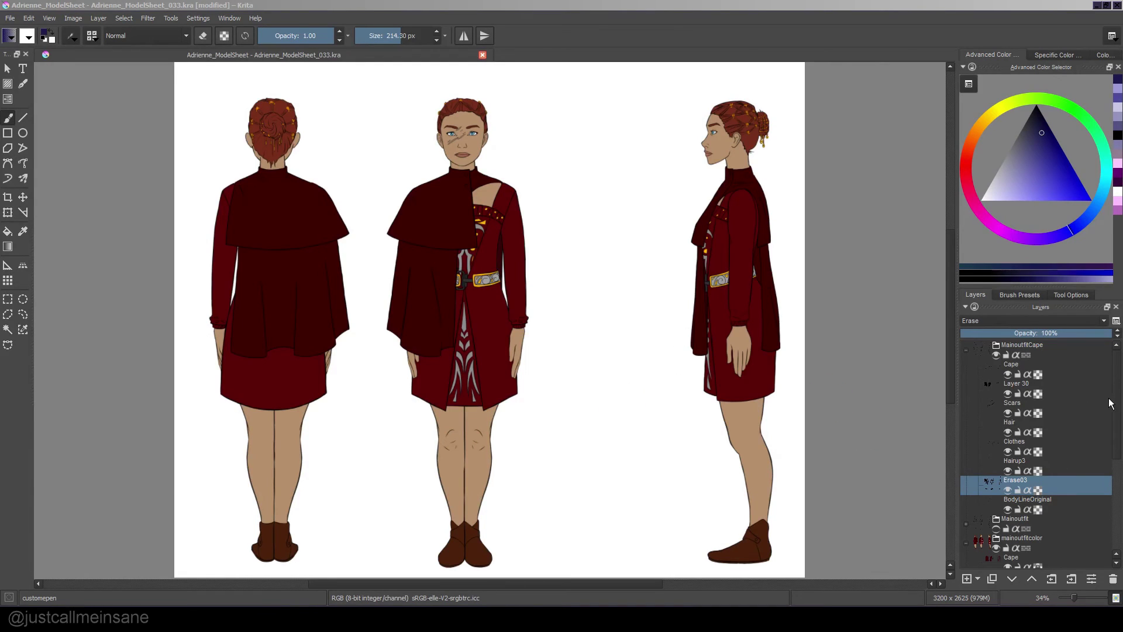
scroll(1111, 406, "down", 1)
scroll(1113, 408, "up", 1)
- Hide the MainoutfitCape group and the Cape color layer, and show the Mainoutfit group to view the outfit without its cape
left_click(965, 349)
left_click(996, 355)
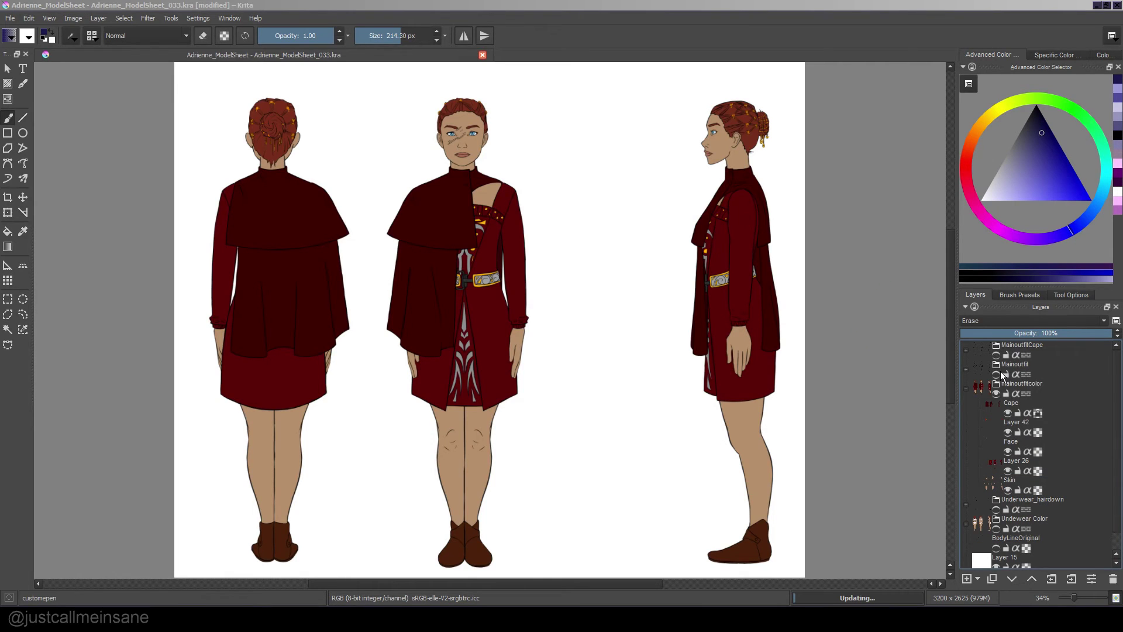
left_click(996, 374)
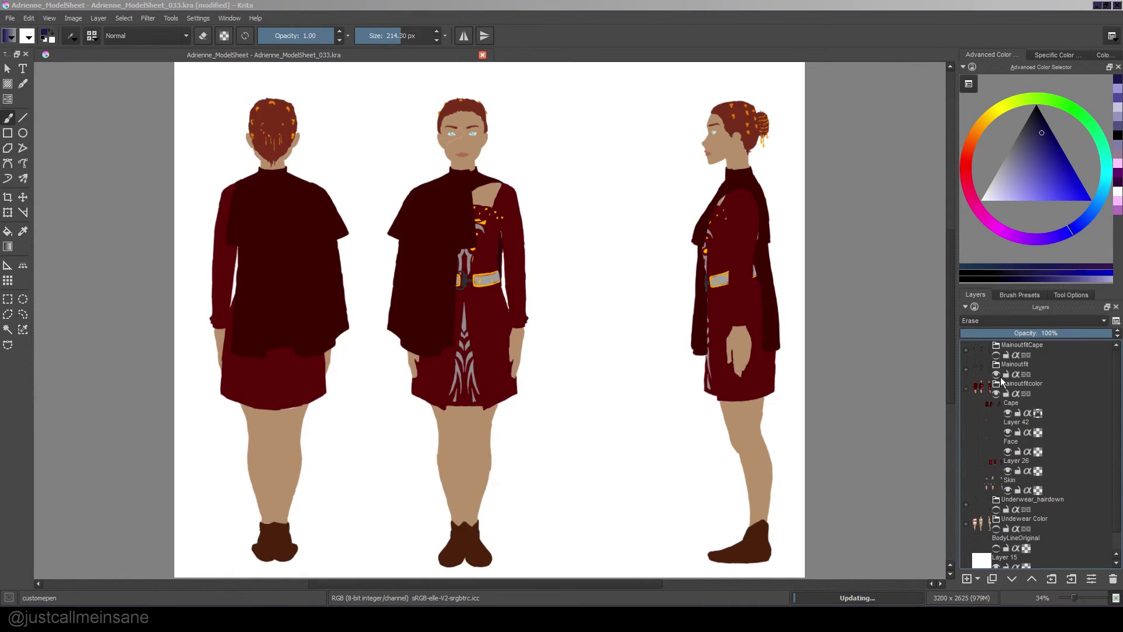
left_click(1008, 413)
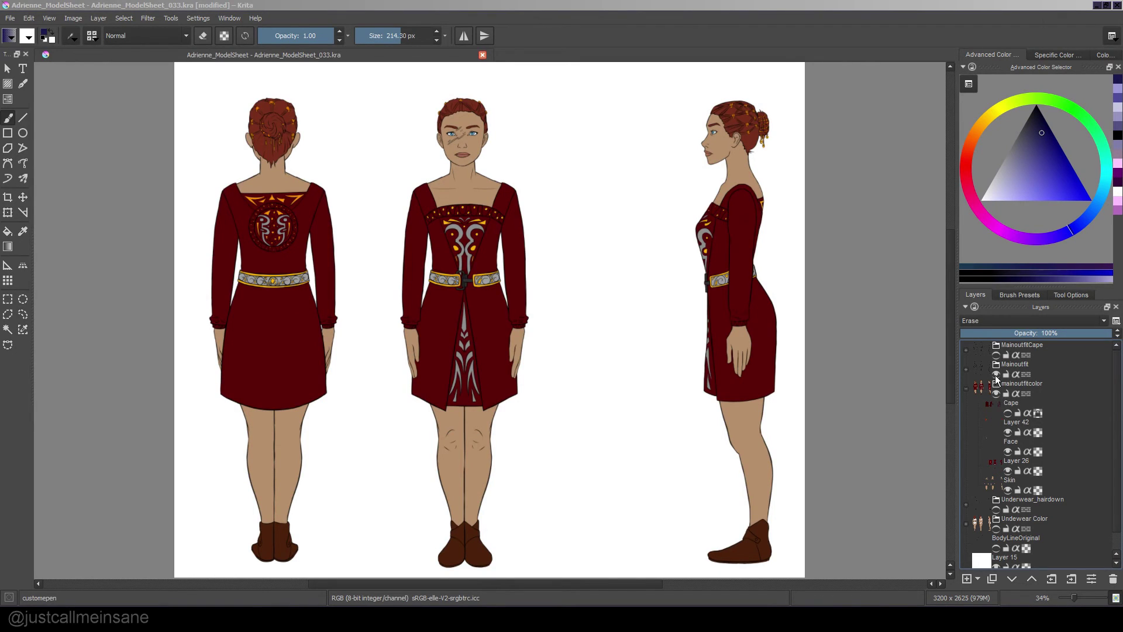
- Return to the caped outfit by showing the MainoutfitCape group and Cape color layer and hiding the Mainoutfit group
left_click(996, 355)
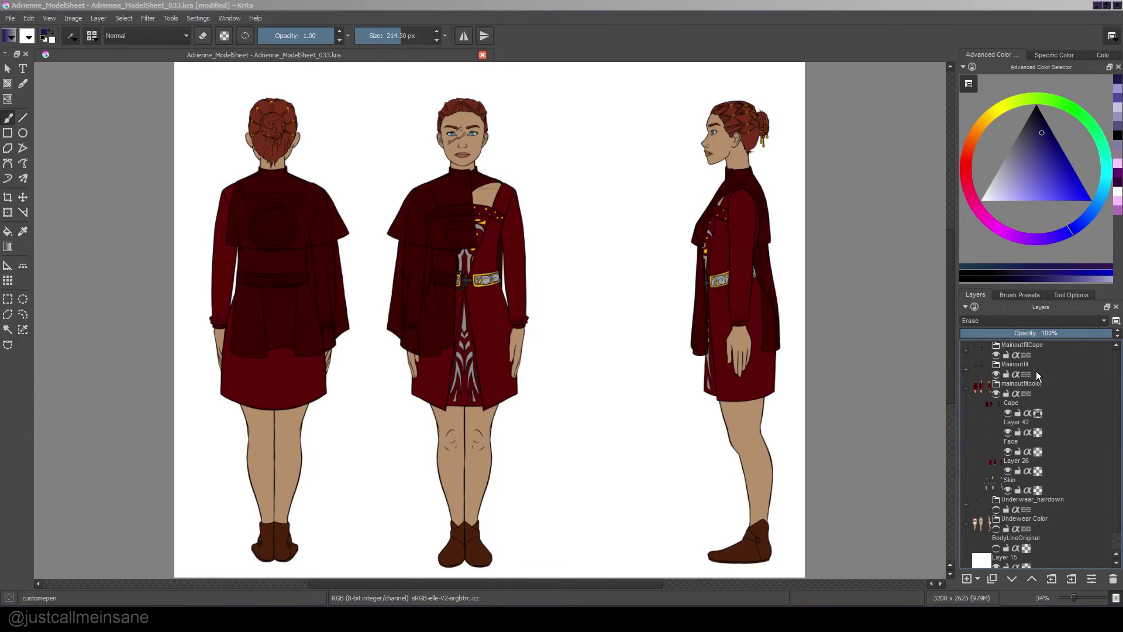
left_click(996, 374)
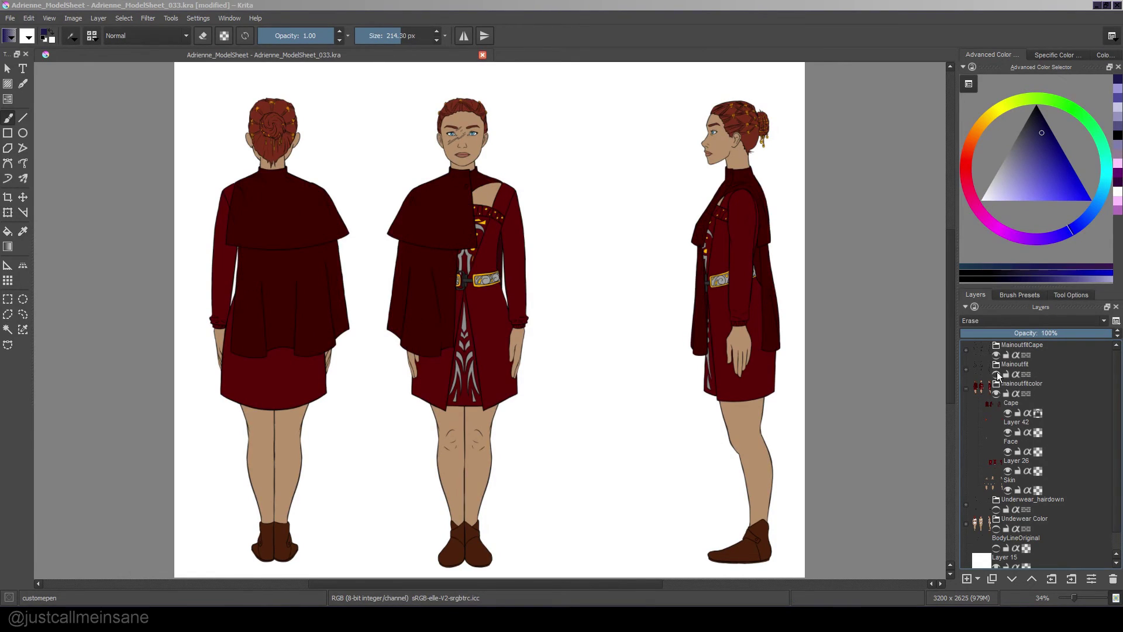
- Expand the MainoutfitCape group, hide its Erase03 layer to compare the body line masking, and show it again
left_click(966, 350)
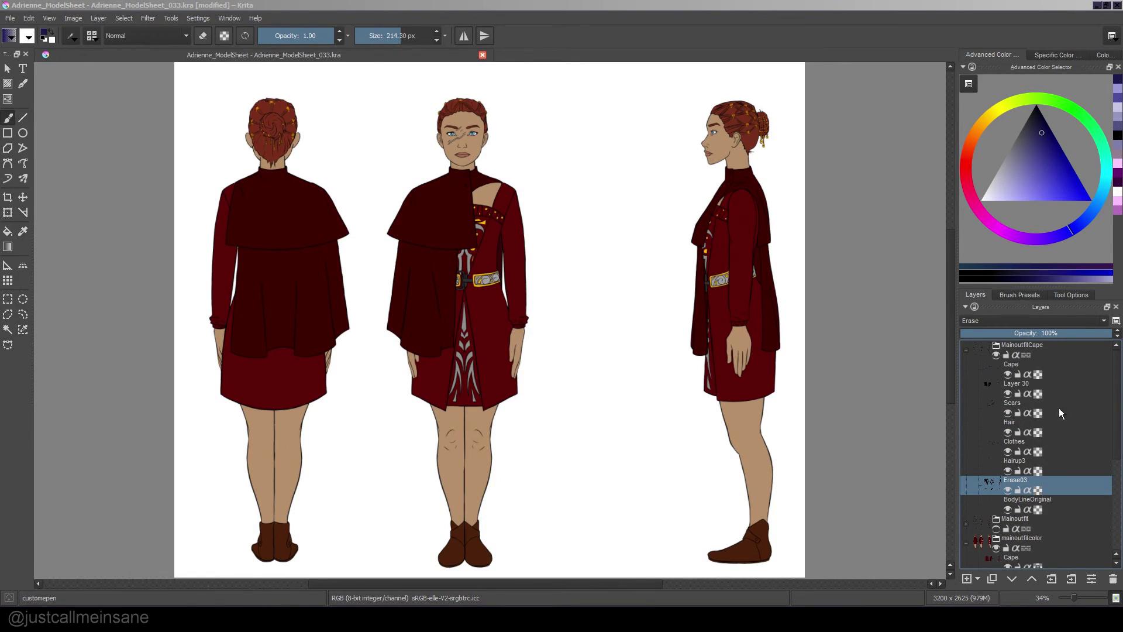
left_click(1061, 471)
left_click(1058, 490)
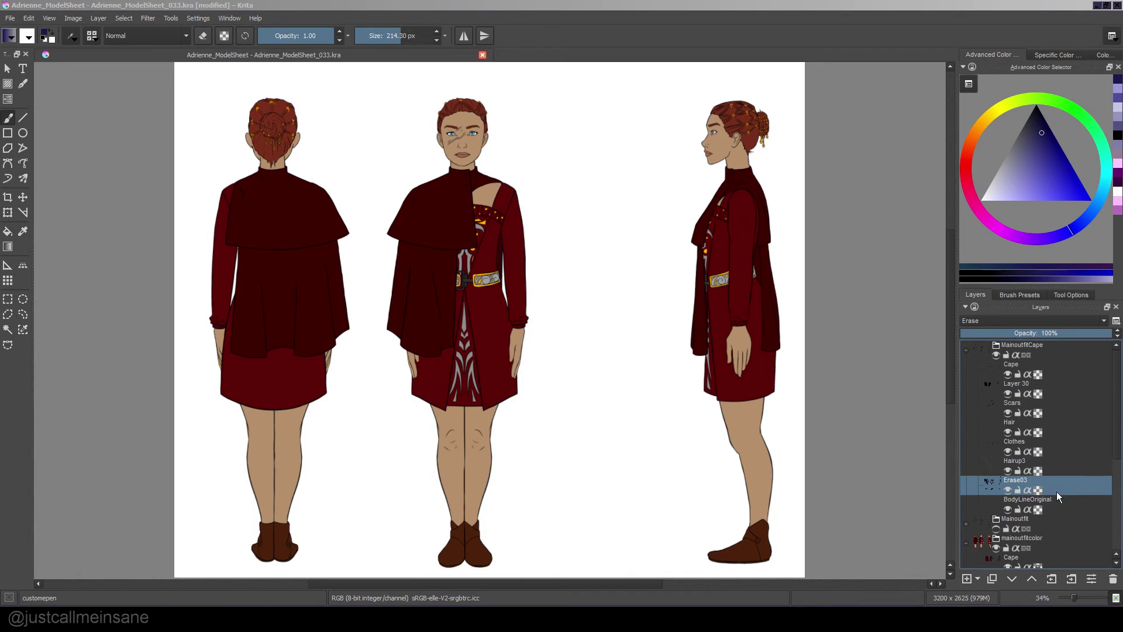
left_click(1007, 490)
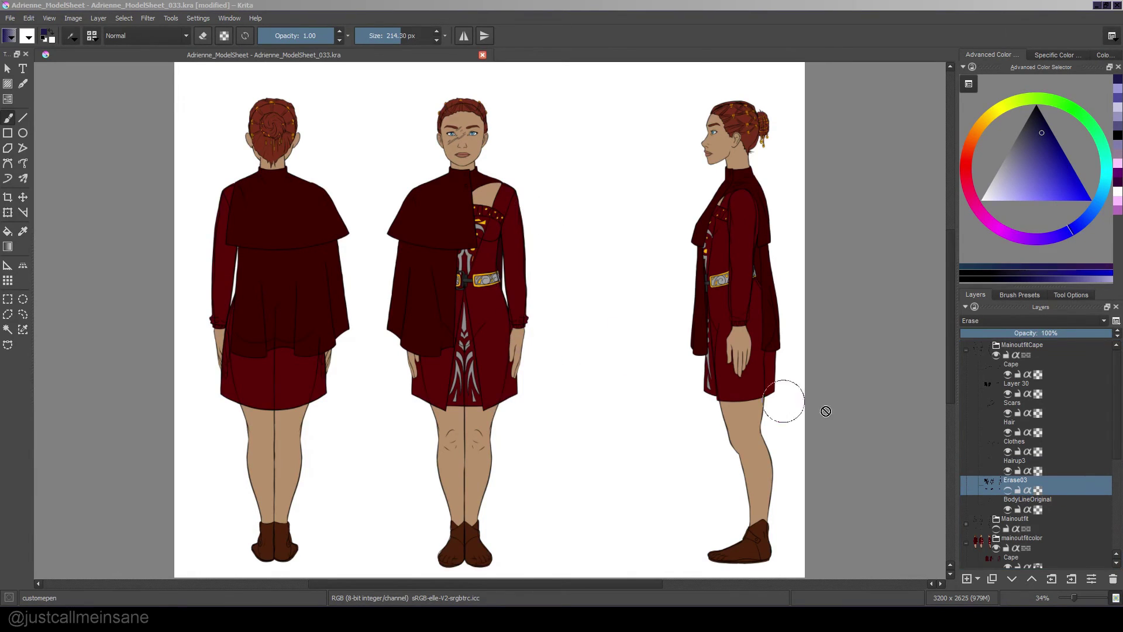
left_click(1008, 490)
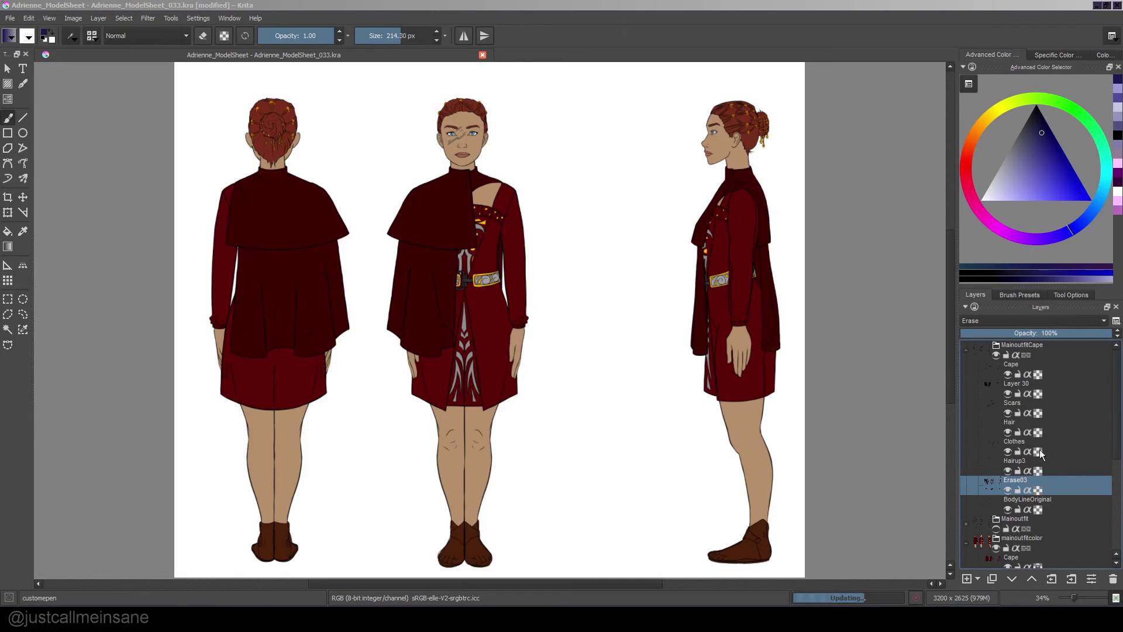
- Hide Layer 30 in the MainoutfitCape group and rename it to EraseCape
left_click(1058, 383)
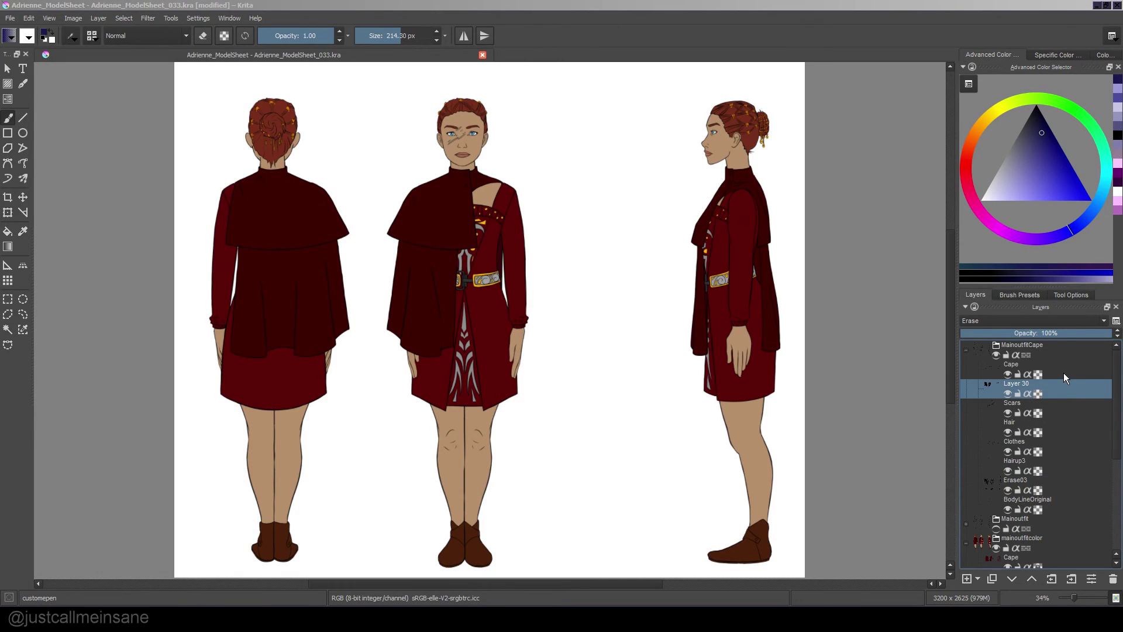
left_click(1007, 393)
double_click(1059, 395)
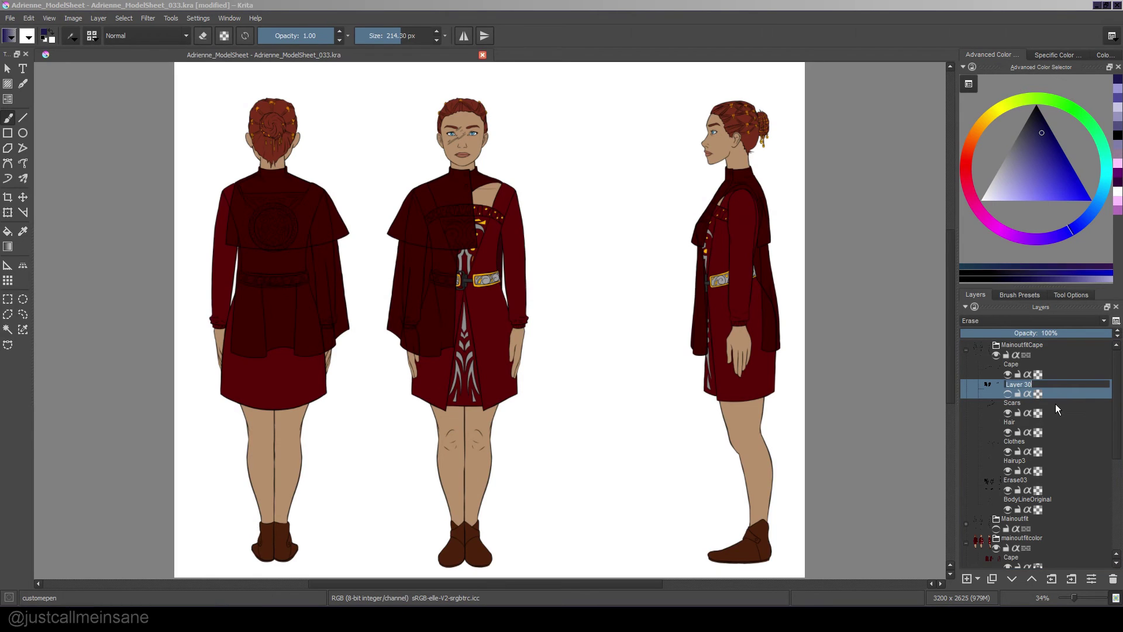
type("EraseCape")
key("Return")
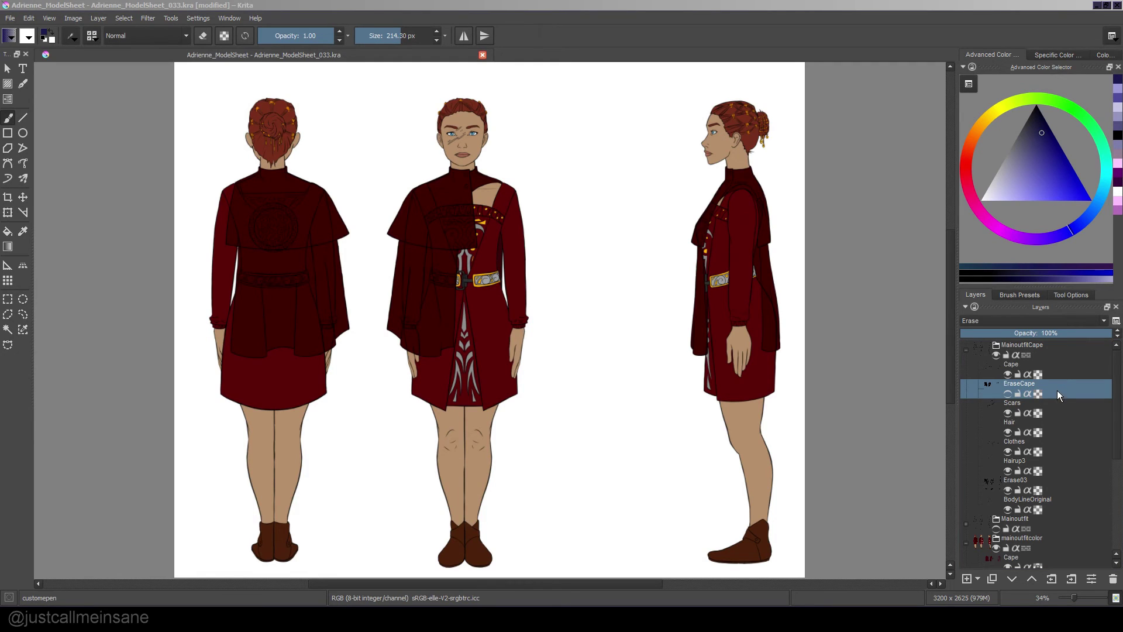
- Show and hide the EraseCape layer repeatedly to compare the line art beneath the cape, leaving the layer shown
left_click(1007, 393)
left_click(1007, 392)
left_click(1009, 394)
left_click(1007, 393)
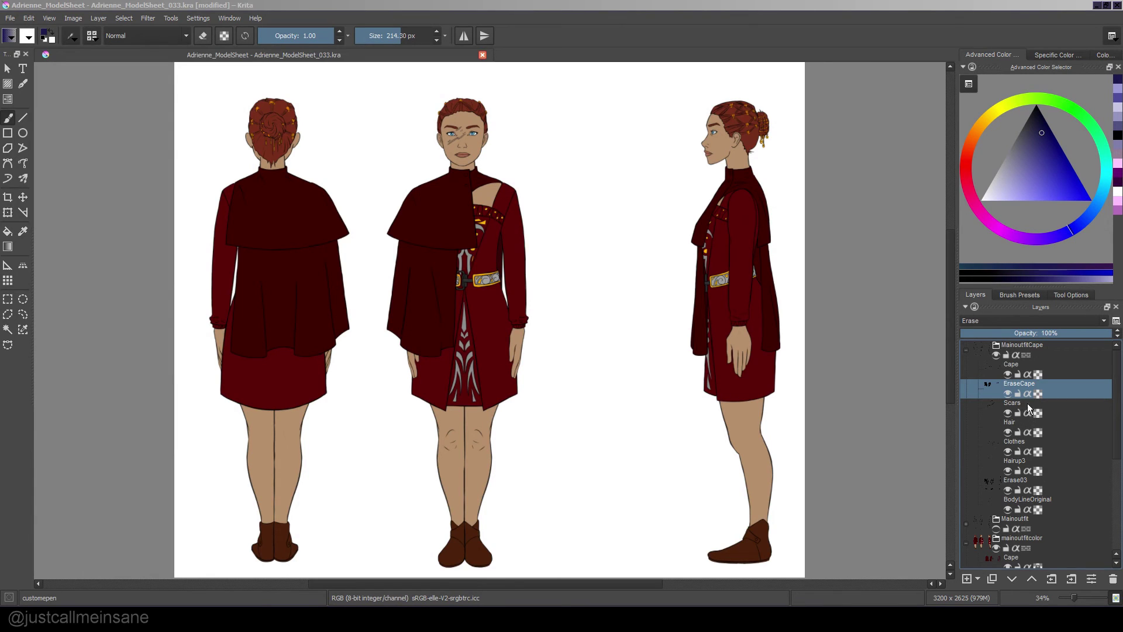
mouse_move(951, 370)
left_mouse_down()
mouse_move(950, 392)
mouse_move(948, 364)
left_mouse_up()
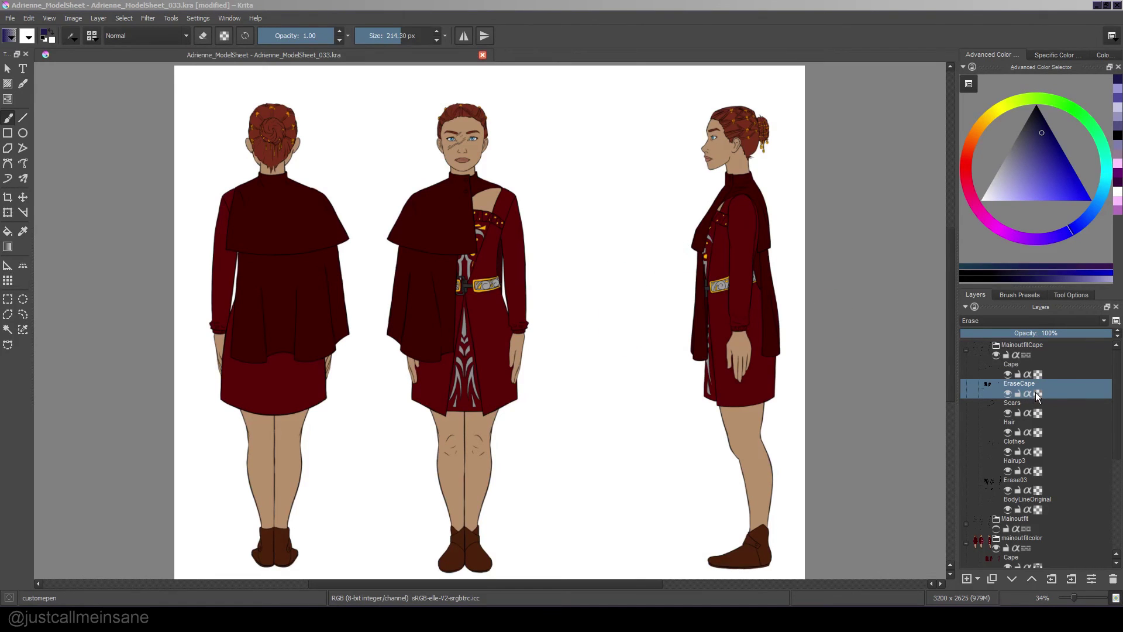
- Set the EraseCape layer's blending mode to Normal and paint black over the front view's chest beside the cape edge
left_click(1027, 321)
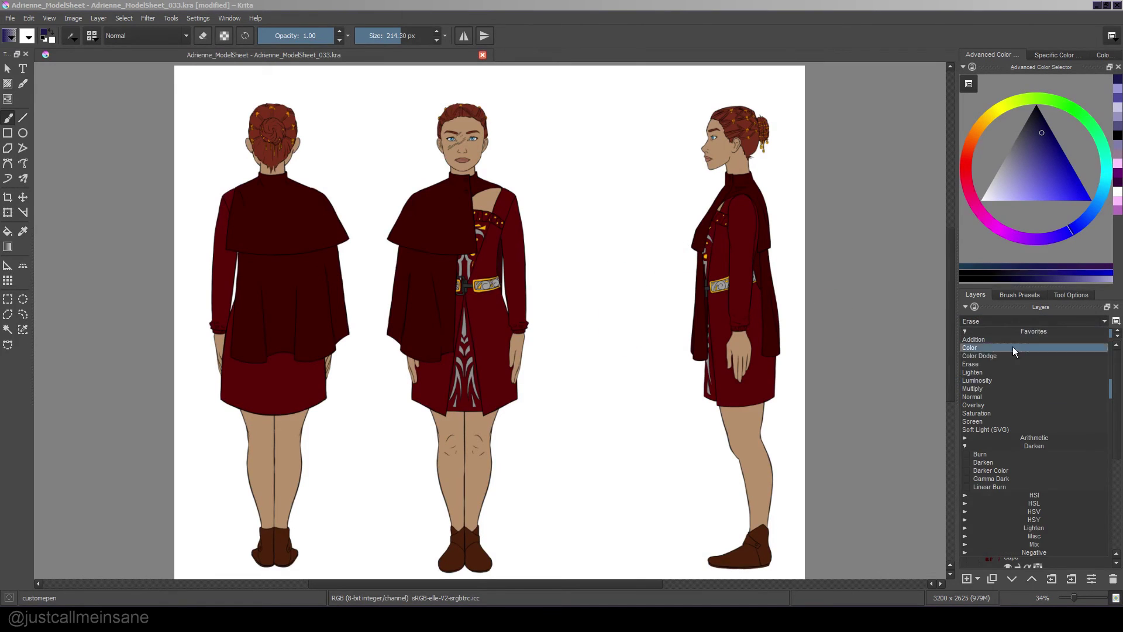
left_click(995, 396)
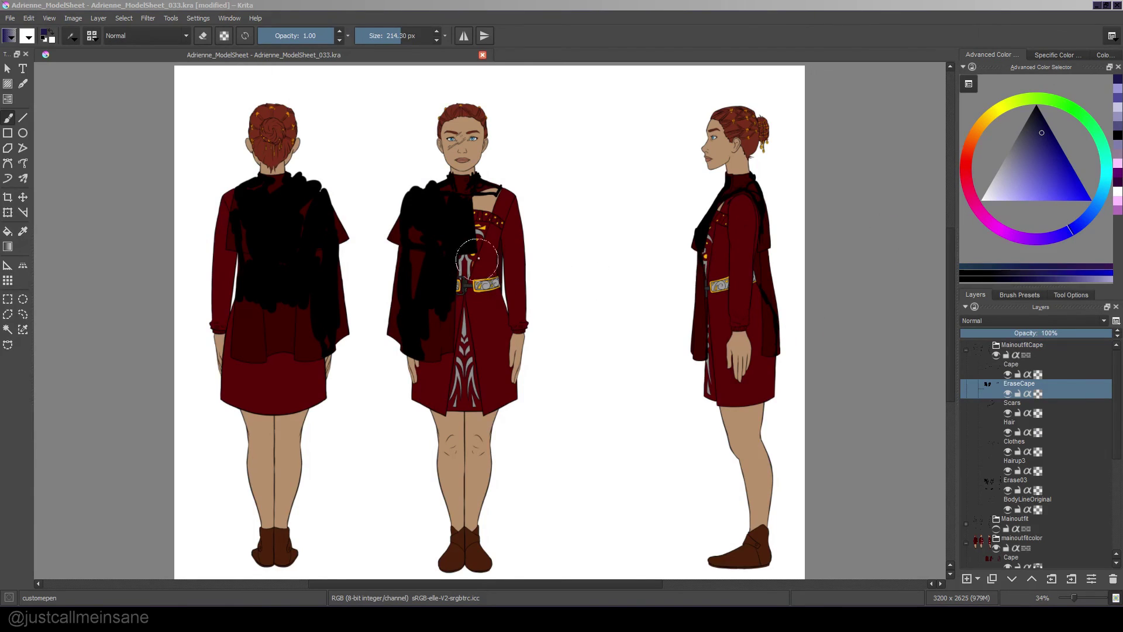
left_click(1045, 133)
left_click_drag(1044, 133, 1051, 96)
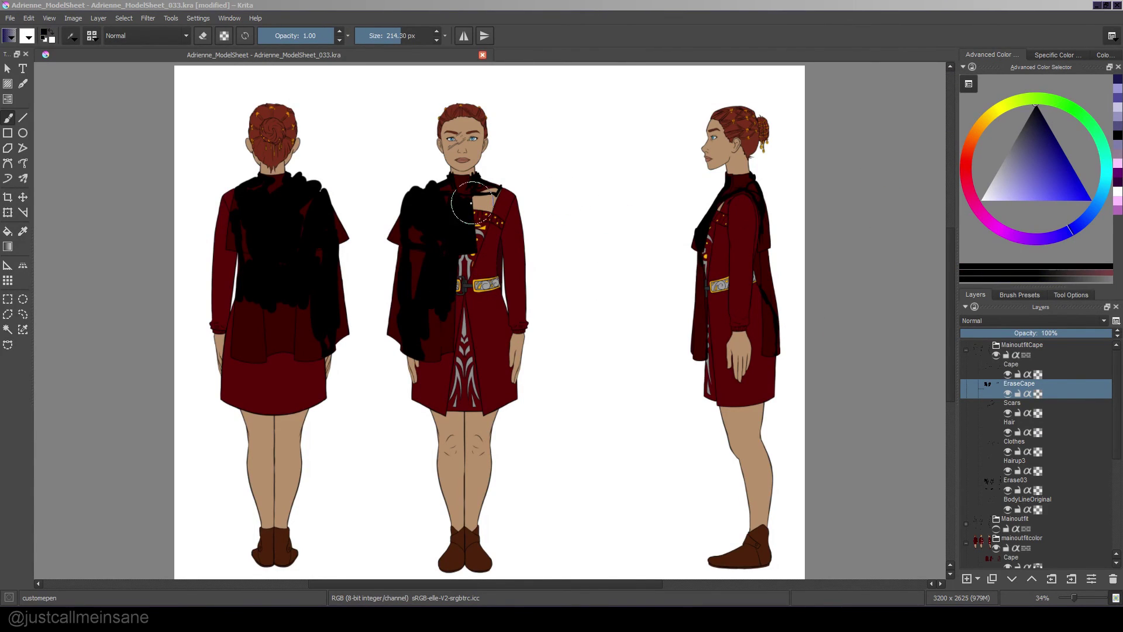
left_click_drag(446, 250, 477, 244)
- Paint a muted blue-violet dab on the front view's chest and choose another blending mode for the EraseCape layer
left_click(1017, 165)
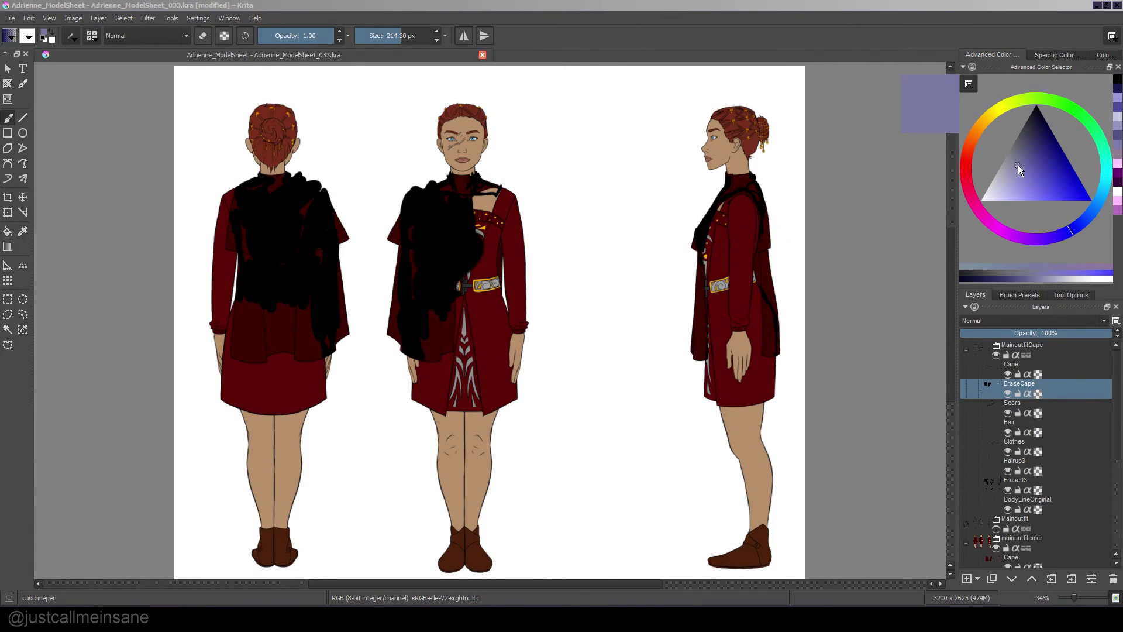
left_click_drag(501, 201, 486, 212)
left_click(1013, 321)
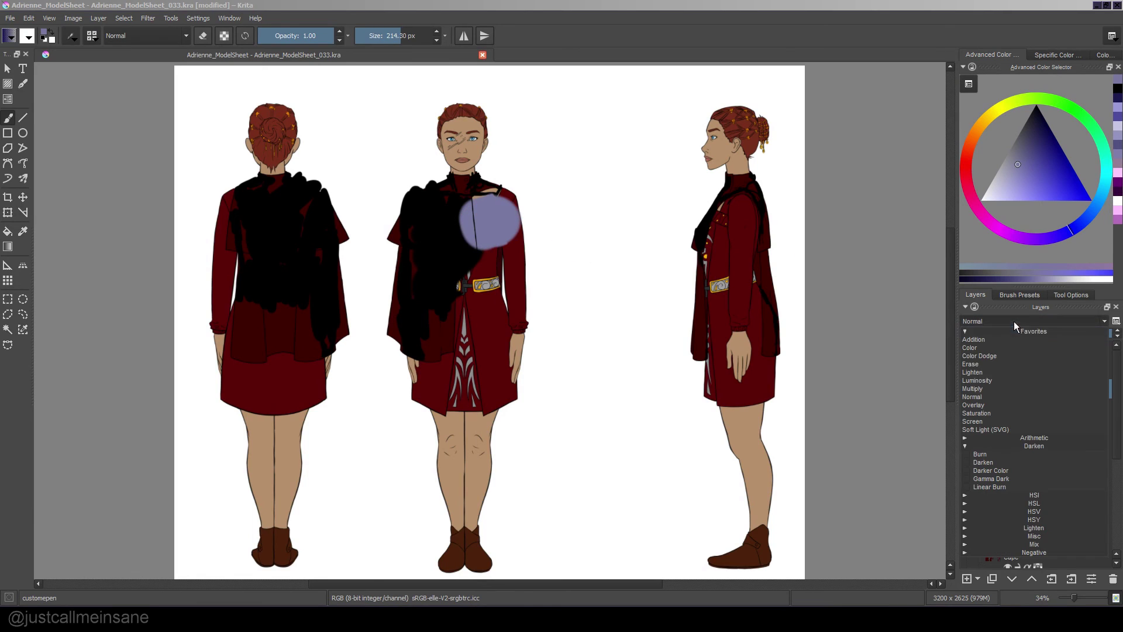
left_click(987, 378)
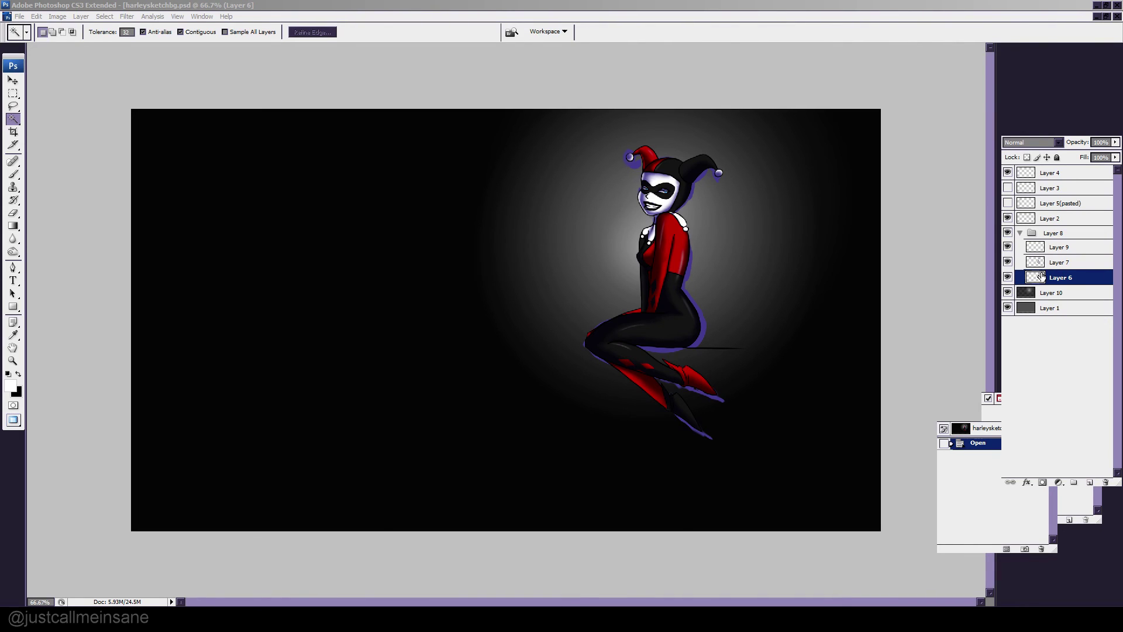
- Switch to Photoshop's harleysketchbg.psd and alternate between Layer 7 and Layer 6 in the Layer 8 group to examine them
left_click(1050, 263)
left_click(1060, 276)
double_click(1061, 262)
key("Return")
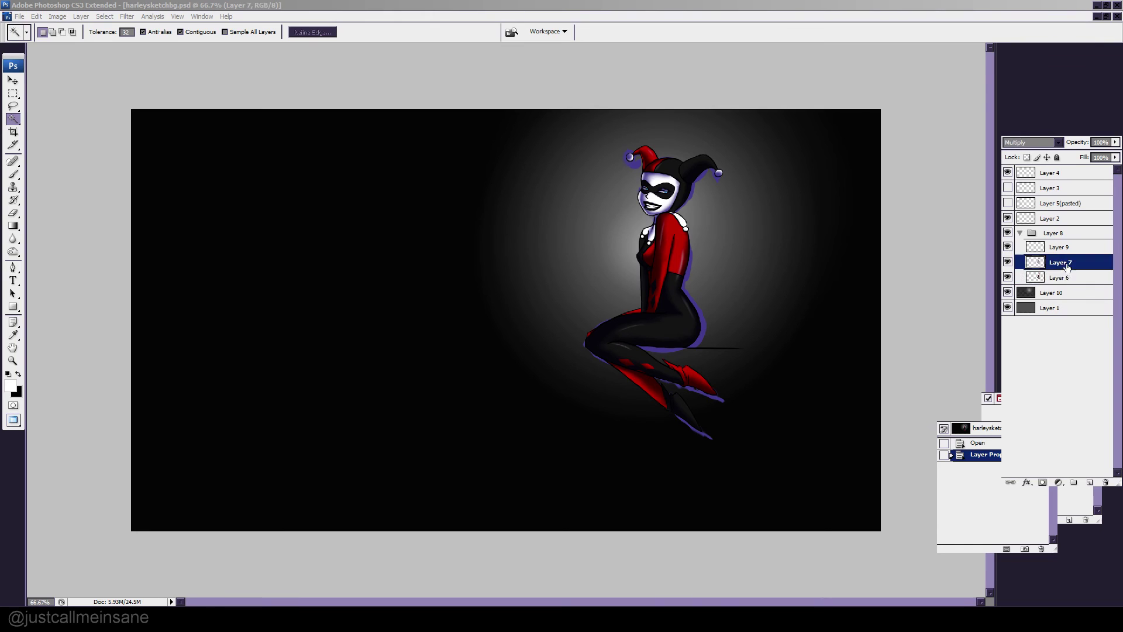
left_click(1062, 279)
left_click(1062, 264)
left_click(1061, 279)
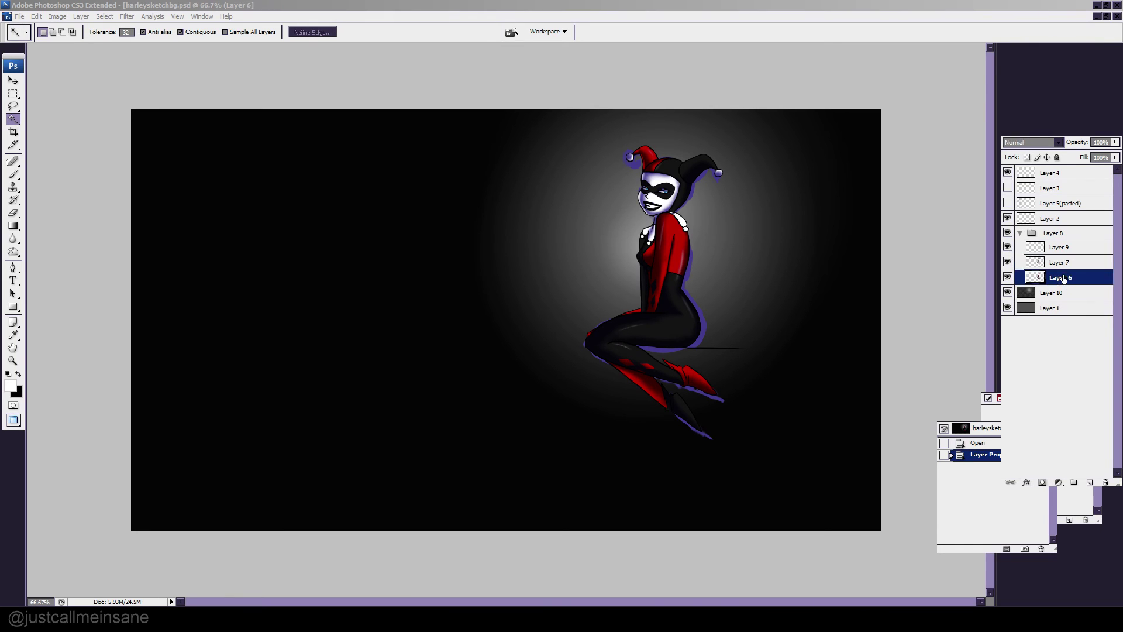
left_click(1062, 265)
left_click(1061, 279)
left_click(1063, 266)
double_click(1061, 277)
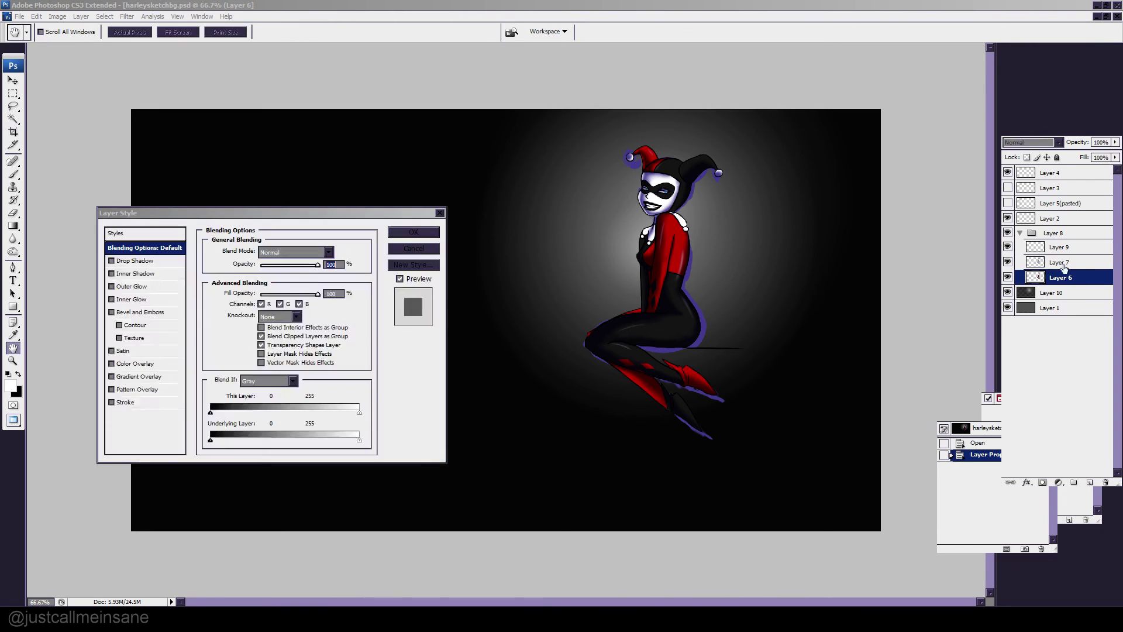
left_click(409, 248)
left_click(1080, 263)
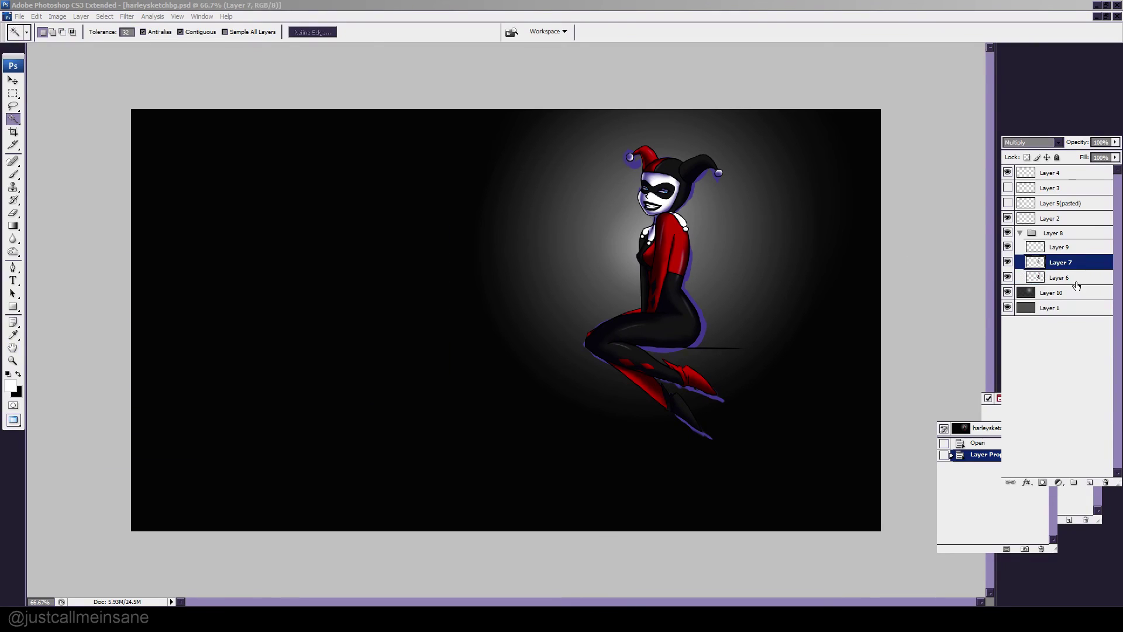
left_click(1080, 278)
left_click(1080, 263)
left_click(1080, 280)
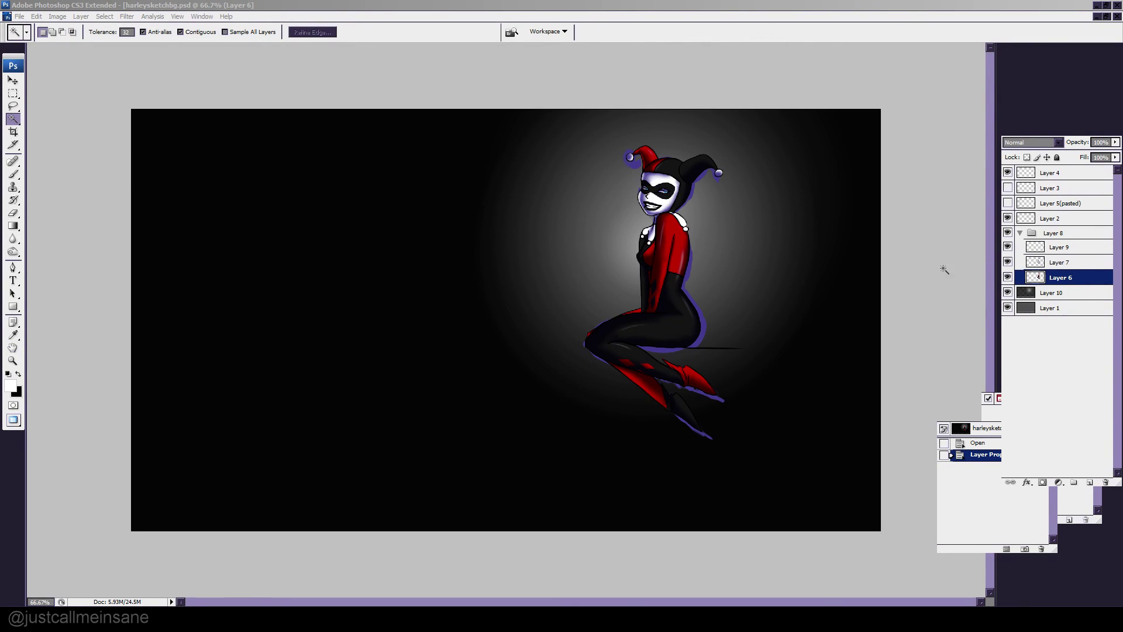
- Hide and reshow Layer 6, and do the same with Layer 7, to compare the base colors and the shading
left_click(1008, 277)
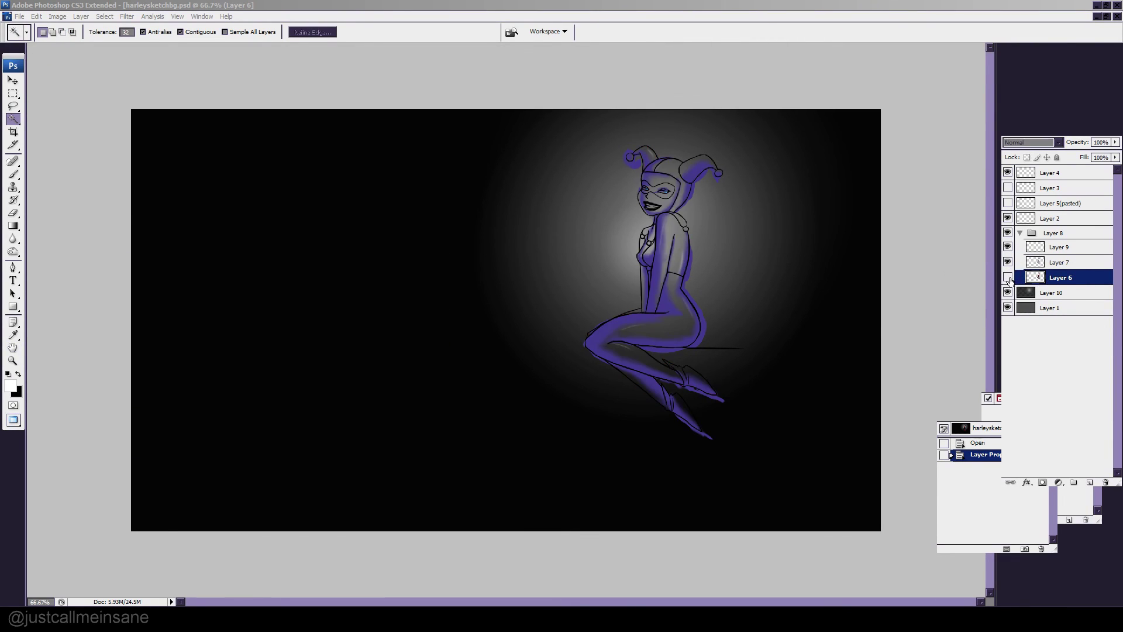
left_click(1008, 277)
left_click(1007, 262)
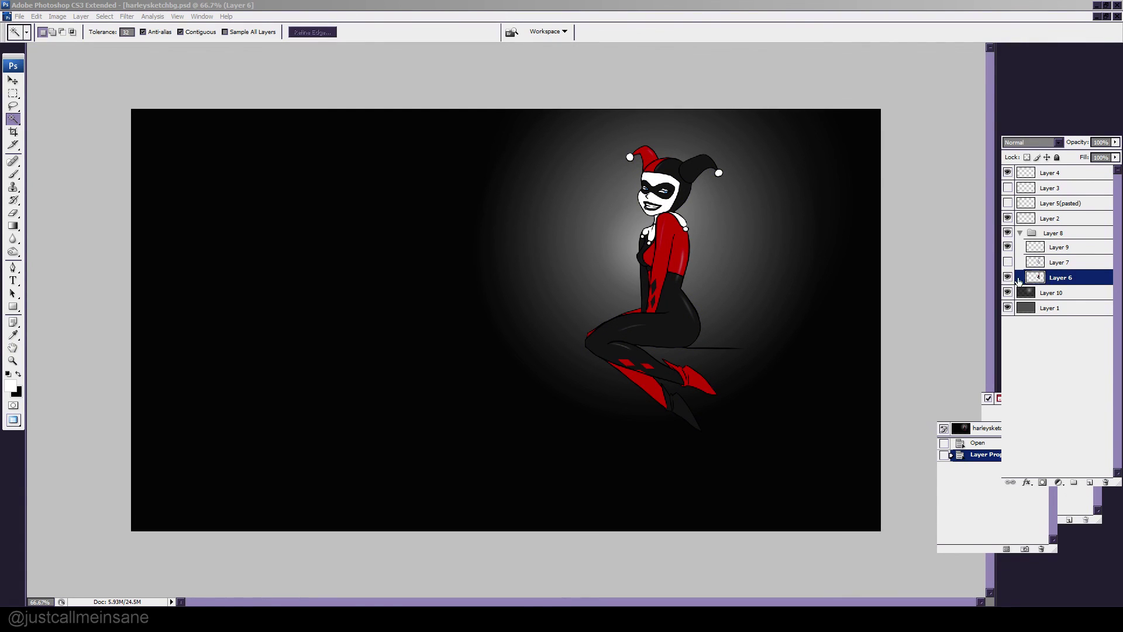
left_click(1007, 263)
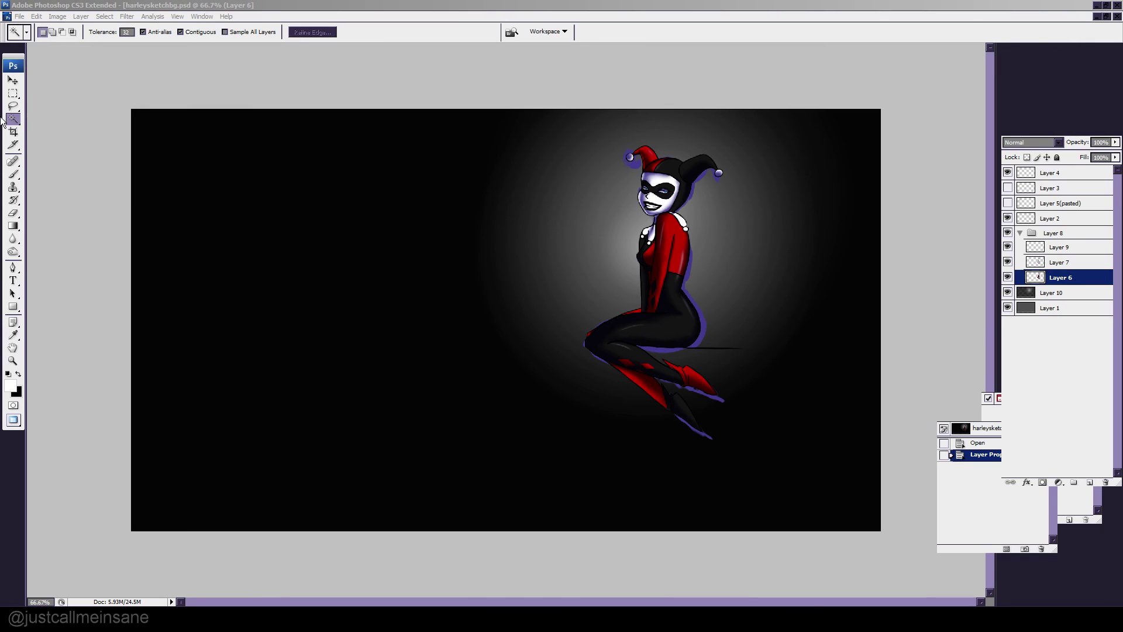
- Select the empty area around the character on Layer 6 with the Magic Wand and invert the selection
left_click(861, 305)
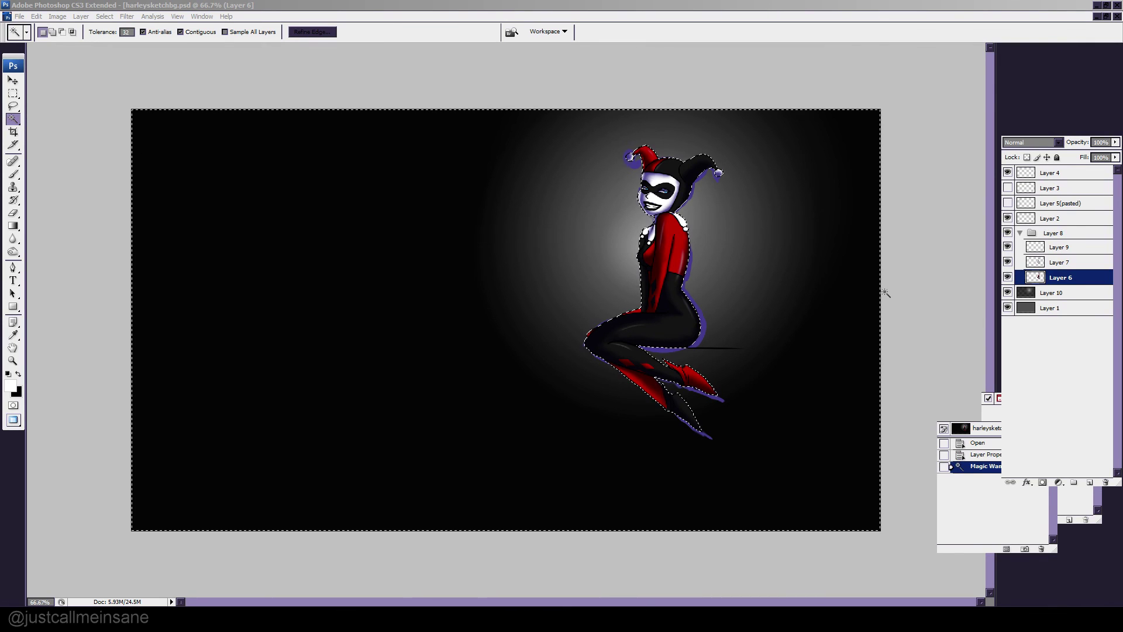
left_click(105, 17)
left_click(70, 56)
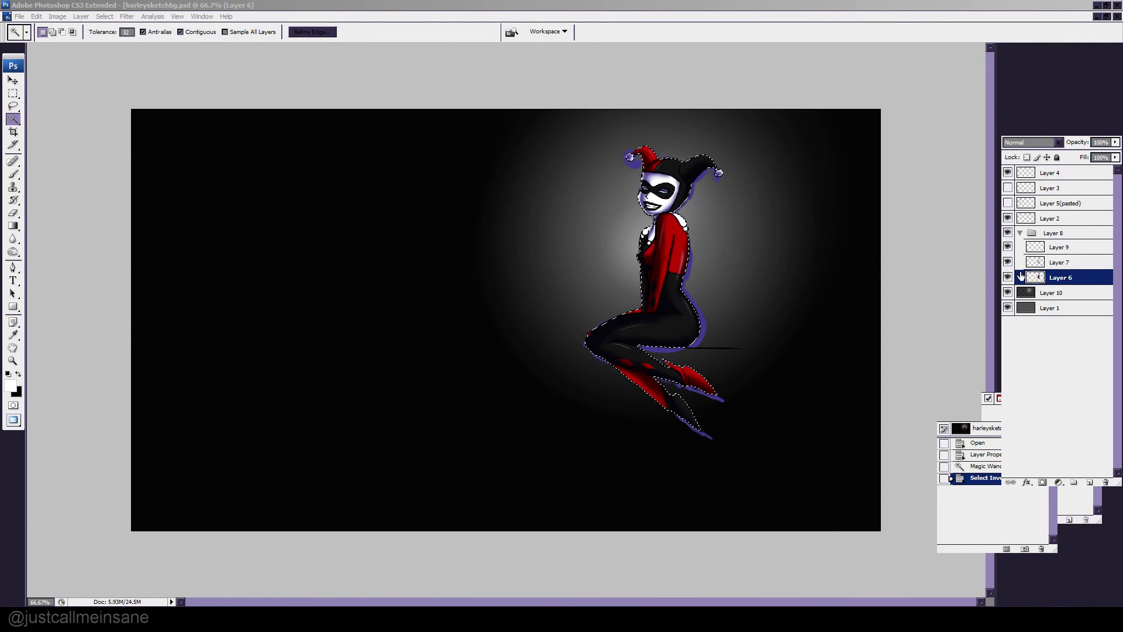
- Select Layer 7, check its shading by toggling its visibility, and add a layer mask from the character selection
left_click(1051, 263)
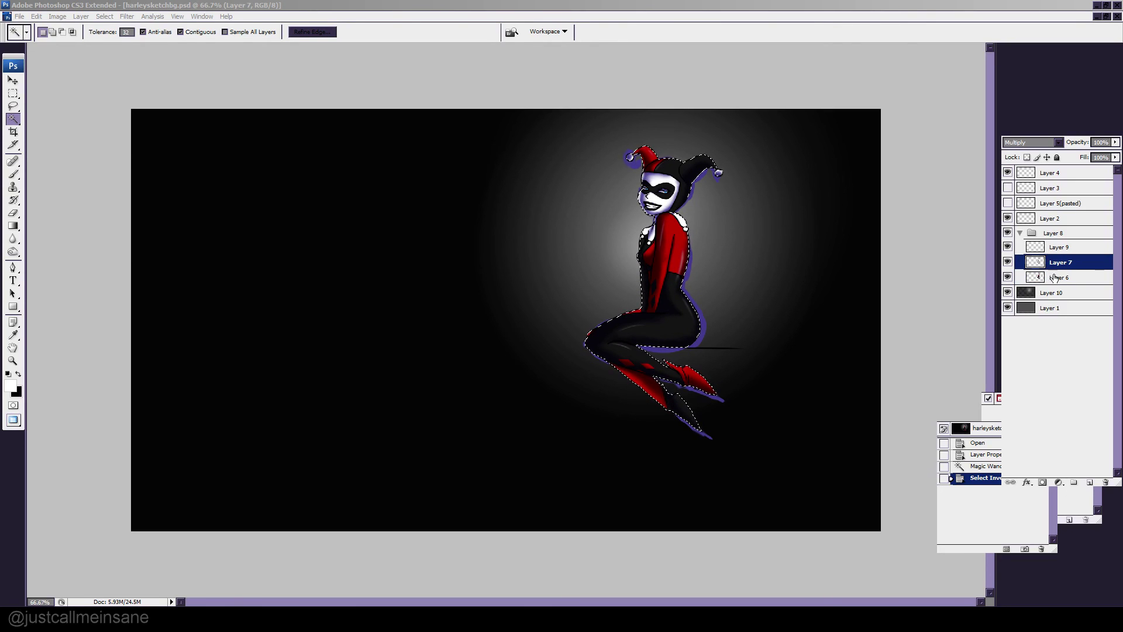
left_click(1007, 262)
left_click(1007, 262)
left_click(1042, 483)
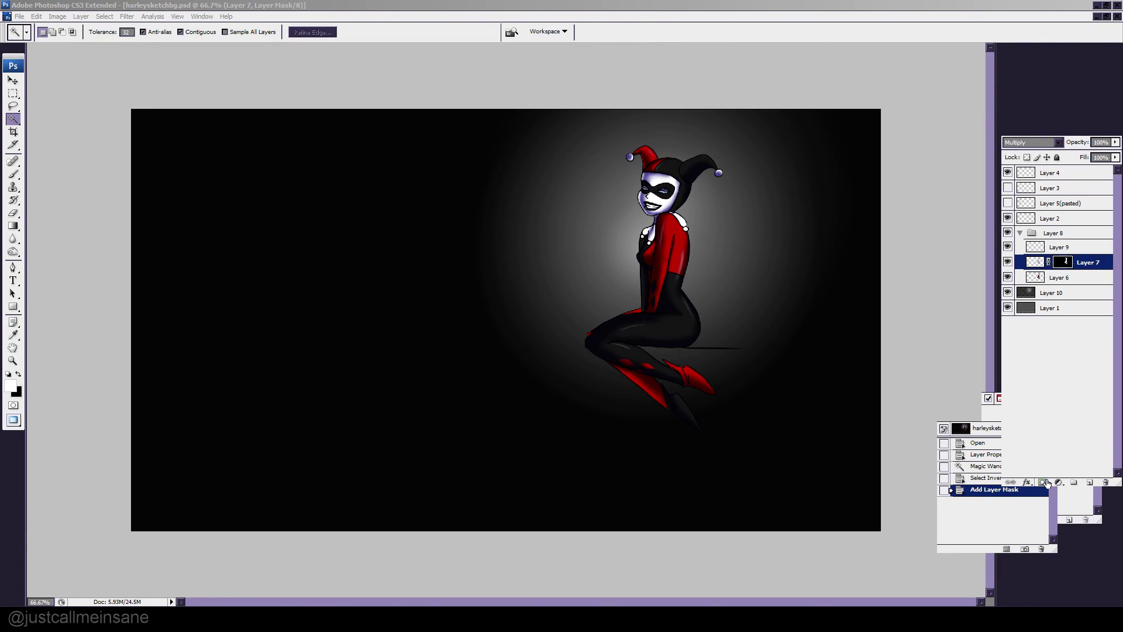